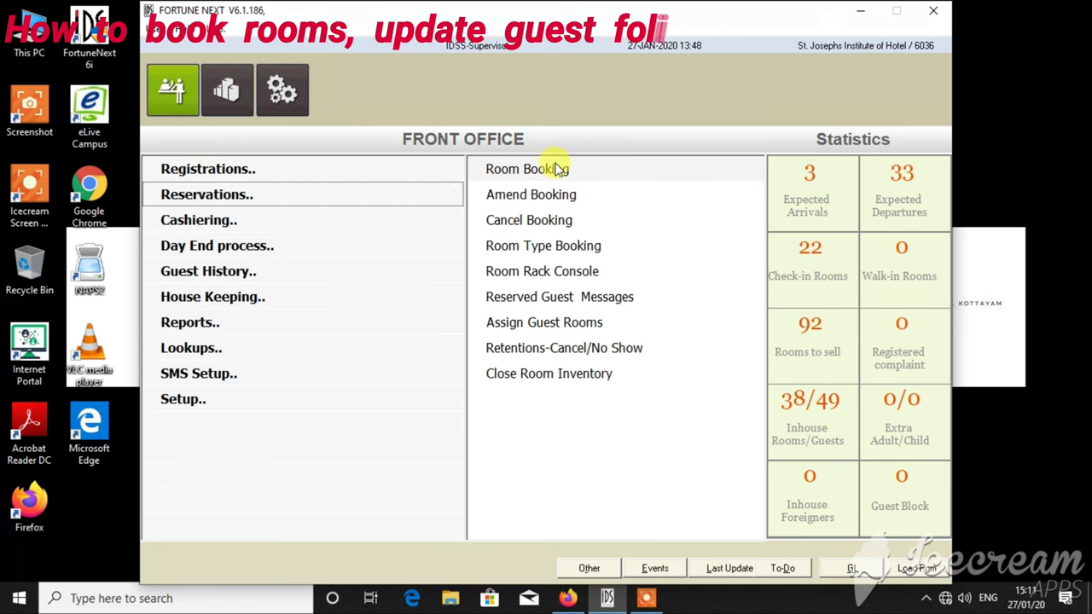
- Open a new Room Booking form from Front Office Reservations
left_click(556, 169)
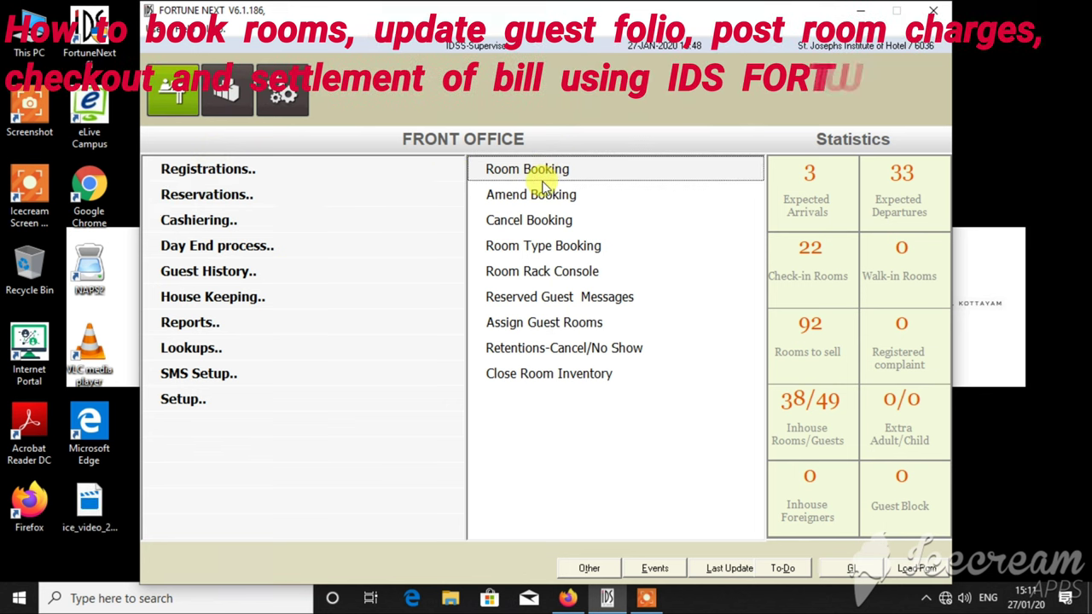
left_click(522, 221)
- In the detailed form, enter arrival 02-AUG-2019 and departure 03-AUG-2019
left_click(521, 522)
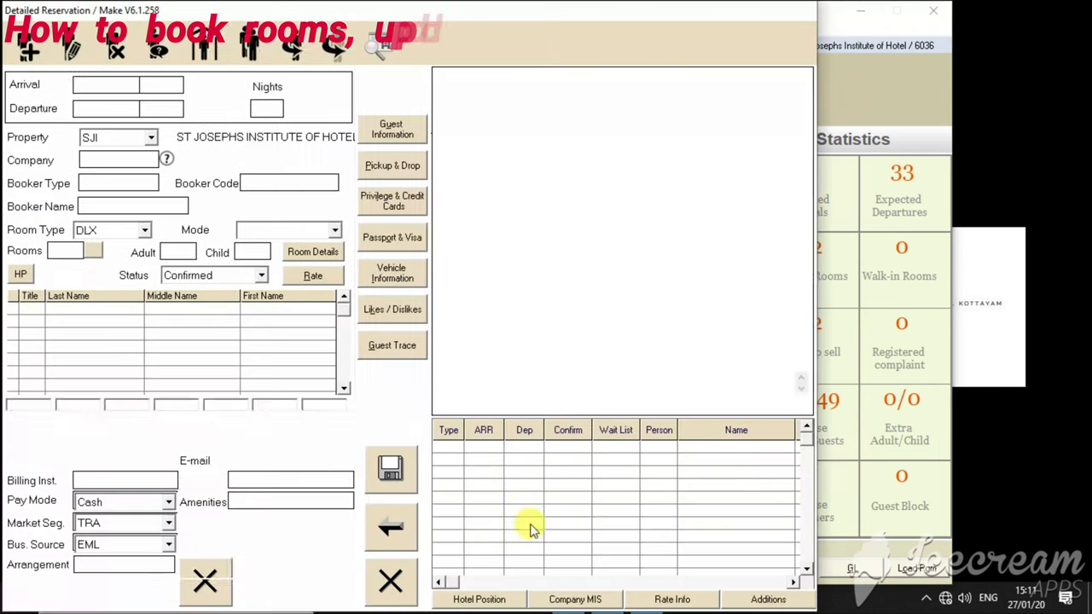
left_click(113, 82)
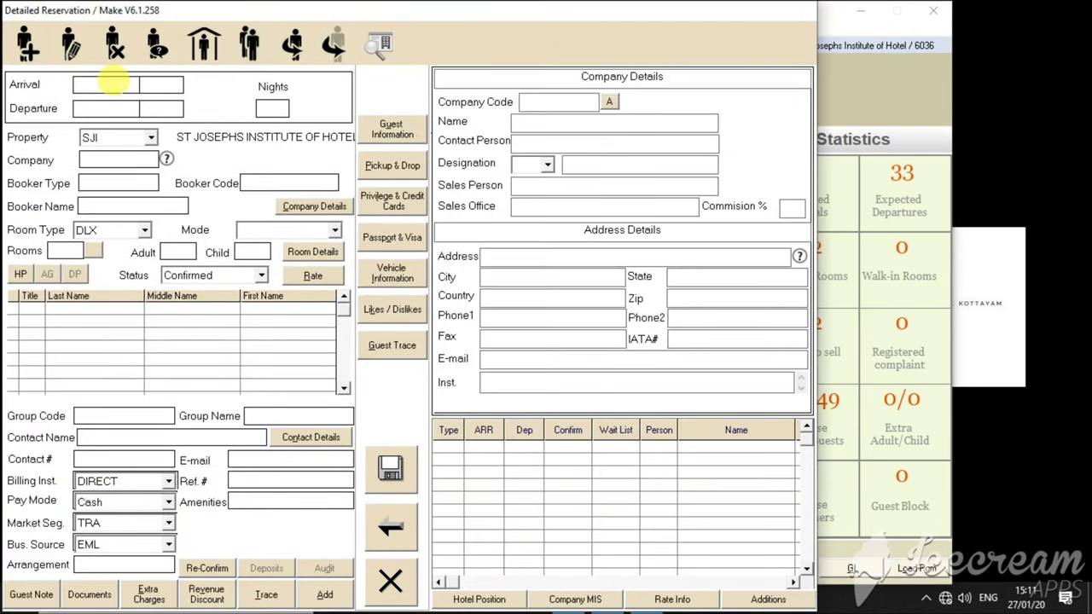
type("020819")
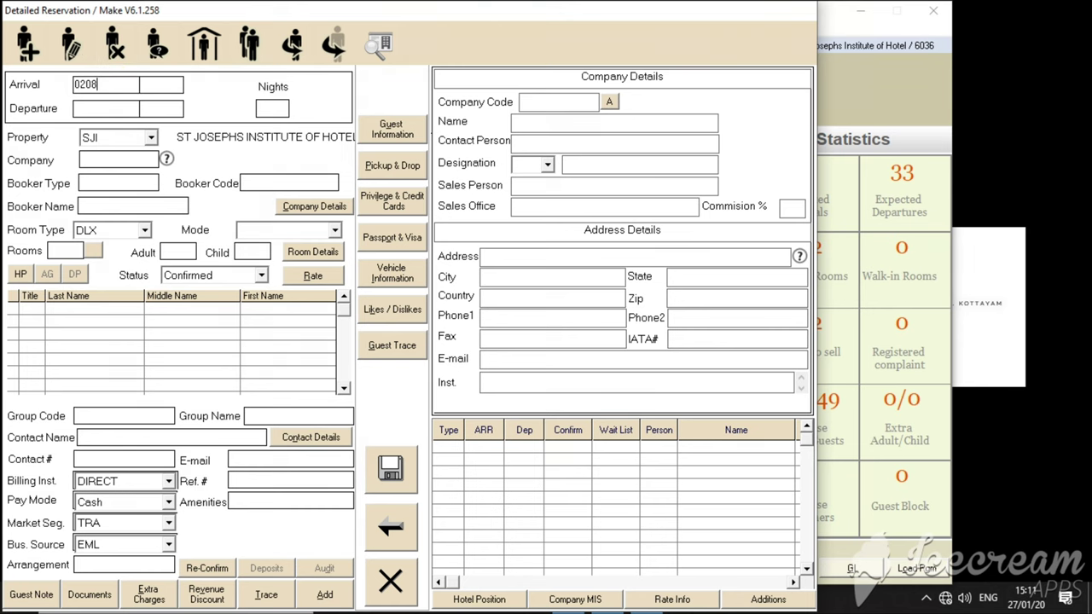
key("Tab")
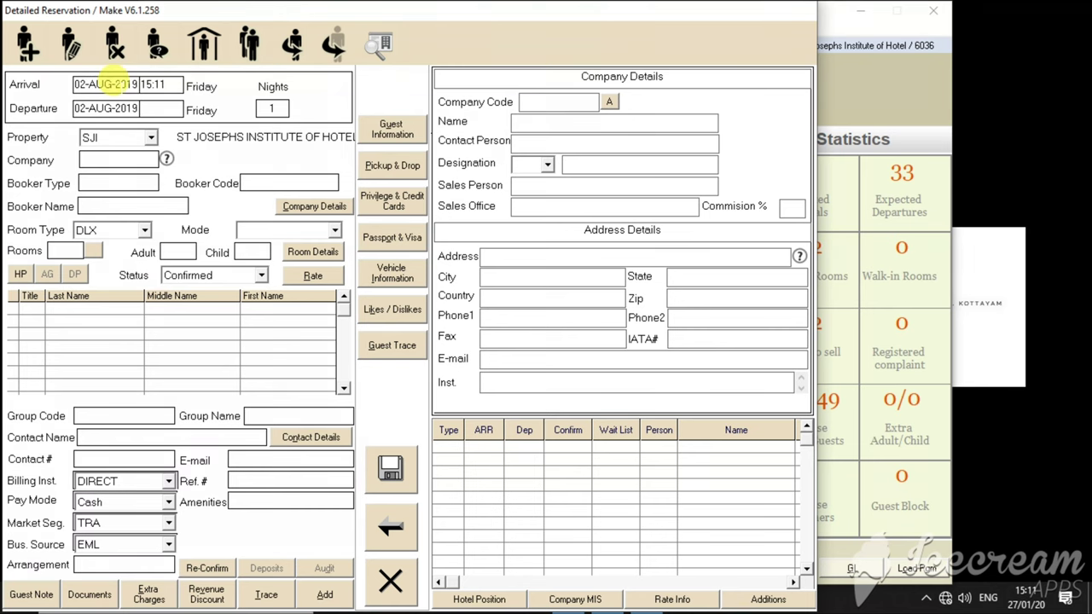
key("Tab")
key("Tab")
key("Tab")
key("Tab")
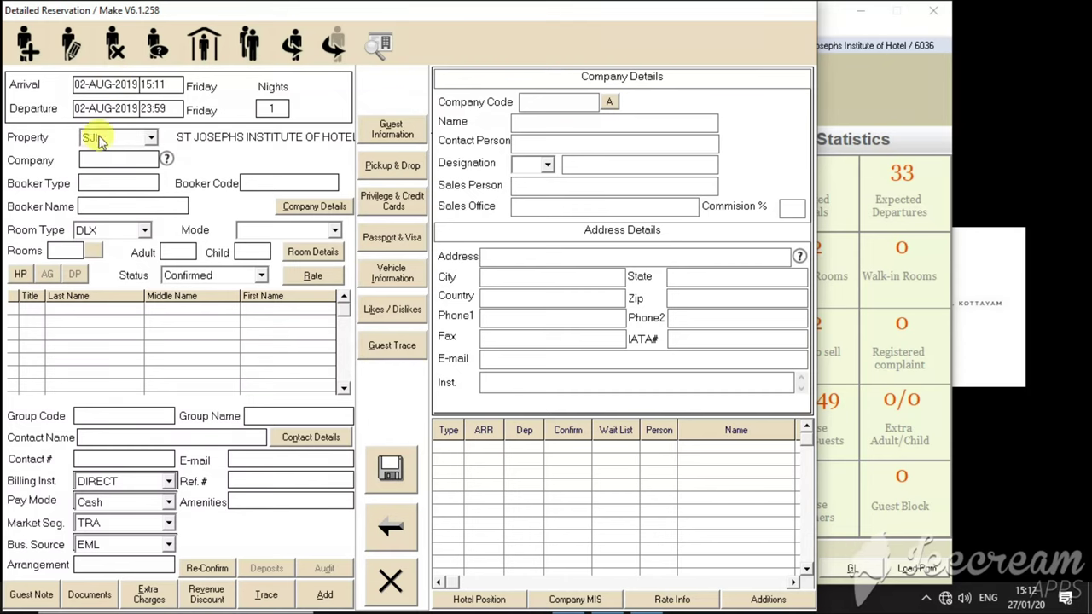
left_click(85, 108)
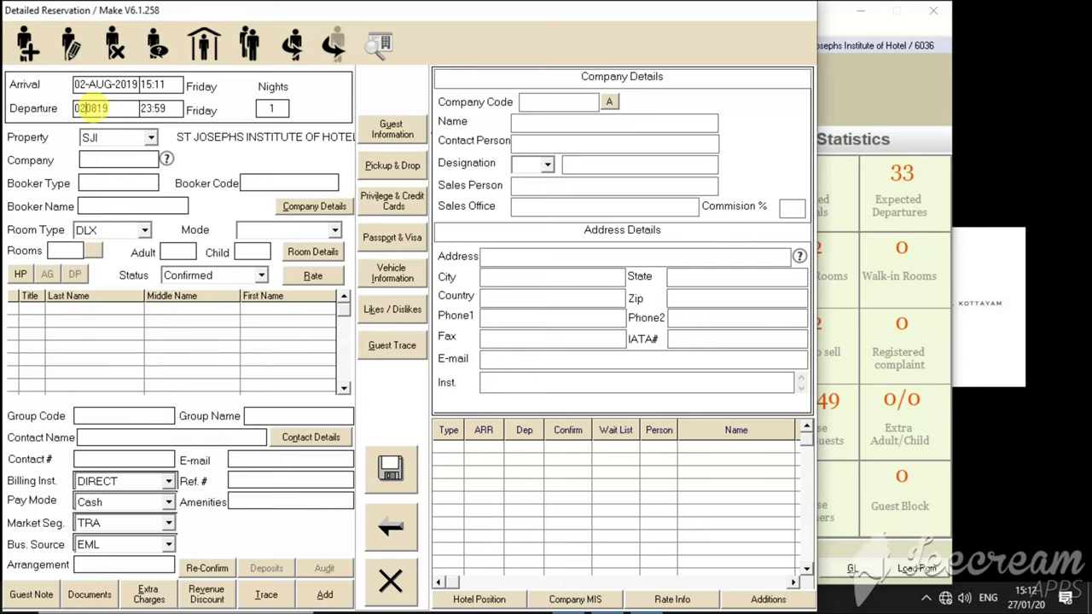
key("Delete")
type("3")
key("Tab")
key("Tab")
key("Tab")
key("Tab")
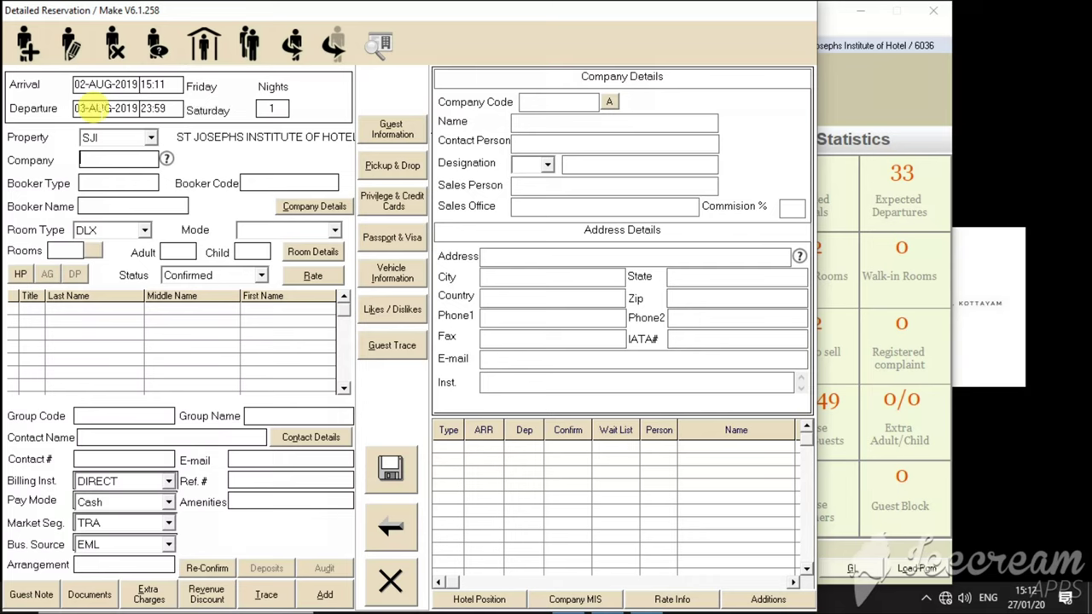
- Set the room type to STD and the booking mode to PHONE
key("Tab")
key("Tab")
key("Tab")
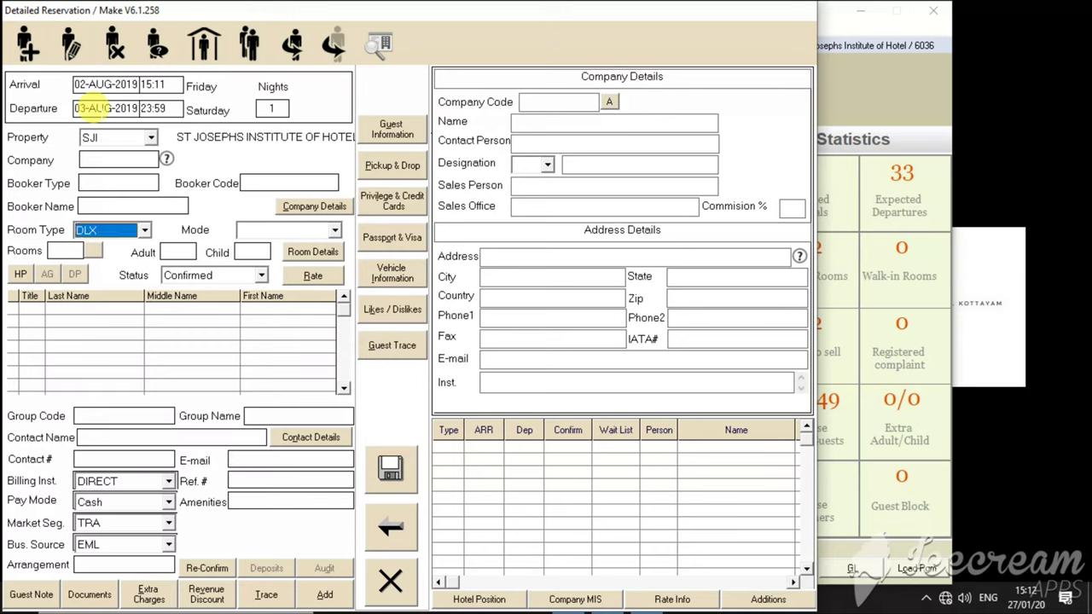
key("j")
key("s")
key("t")
key("Tab")
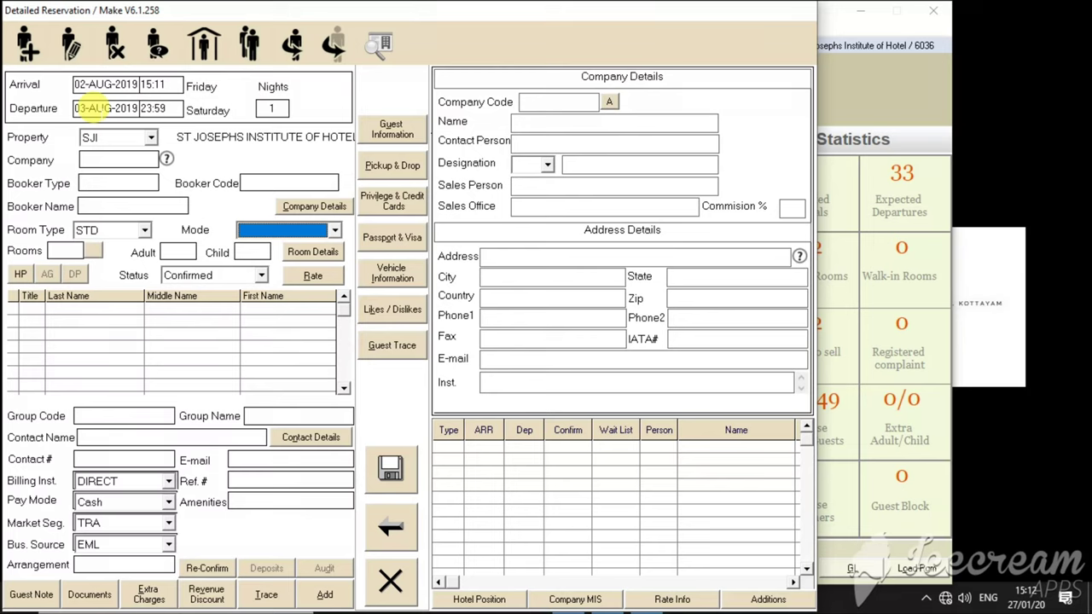
key("p")
- Enter room details of one single room and one extra-bed adult
key("Tab")
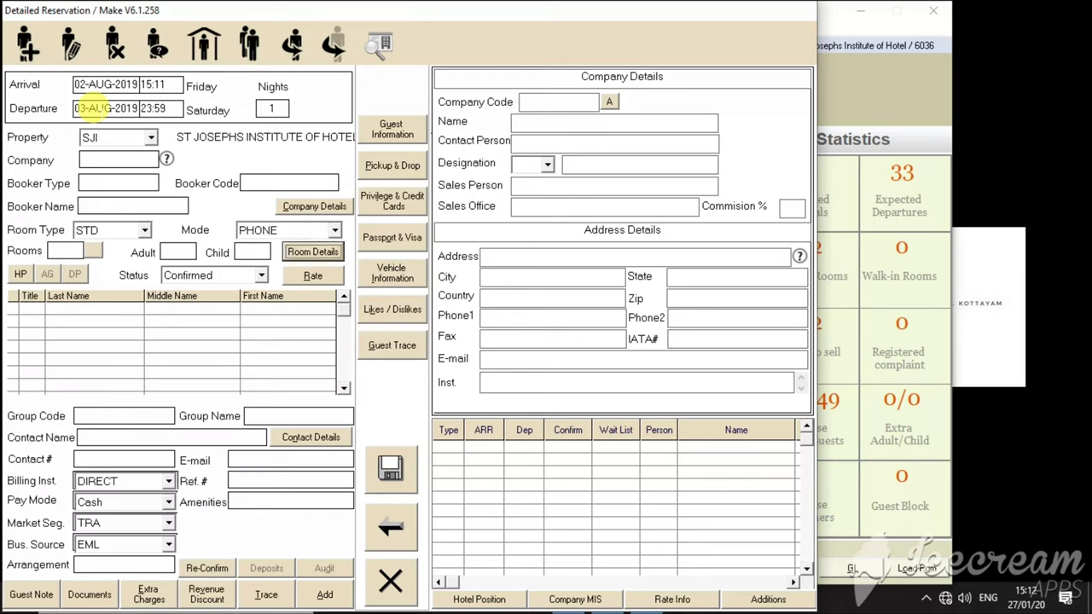
key("Return")
type("1")
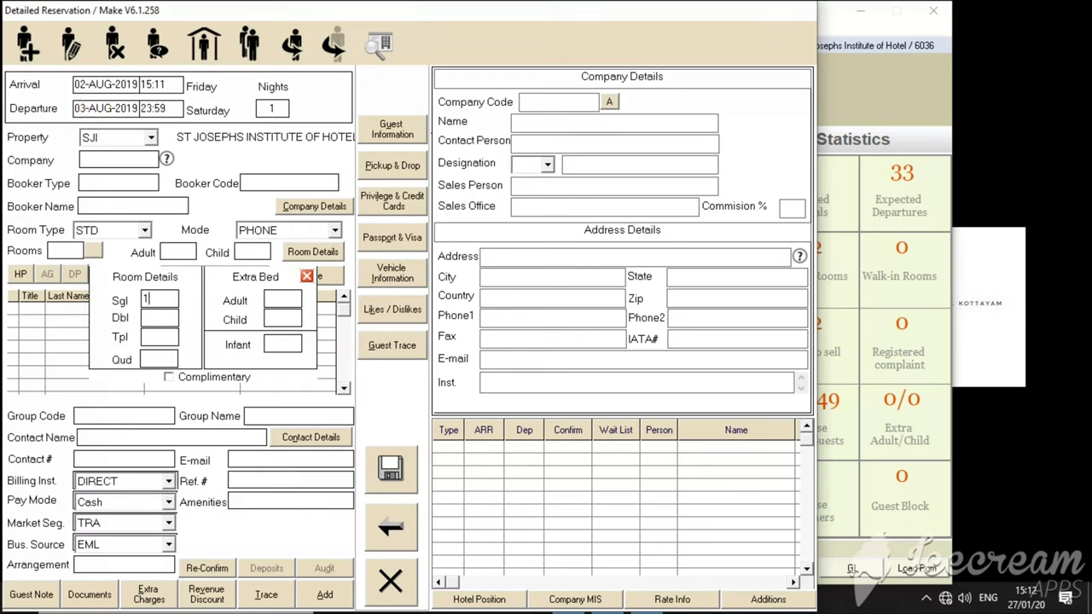
key("Tab")
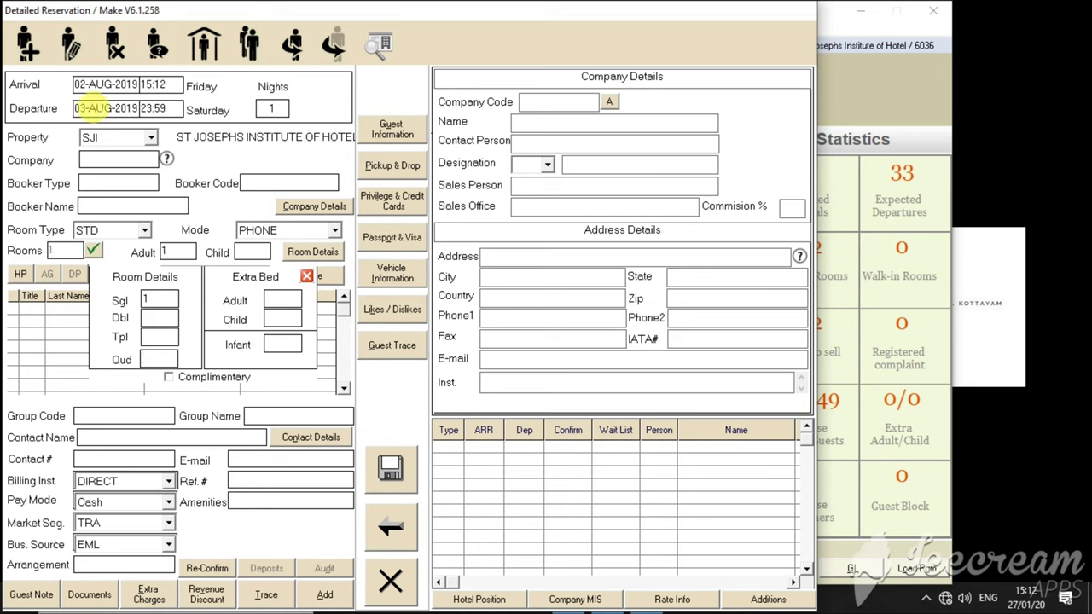
type("1")
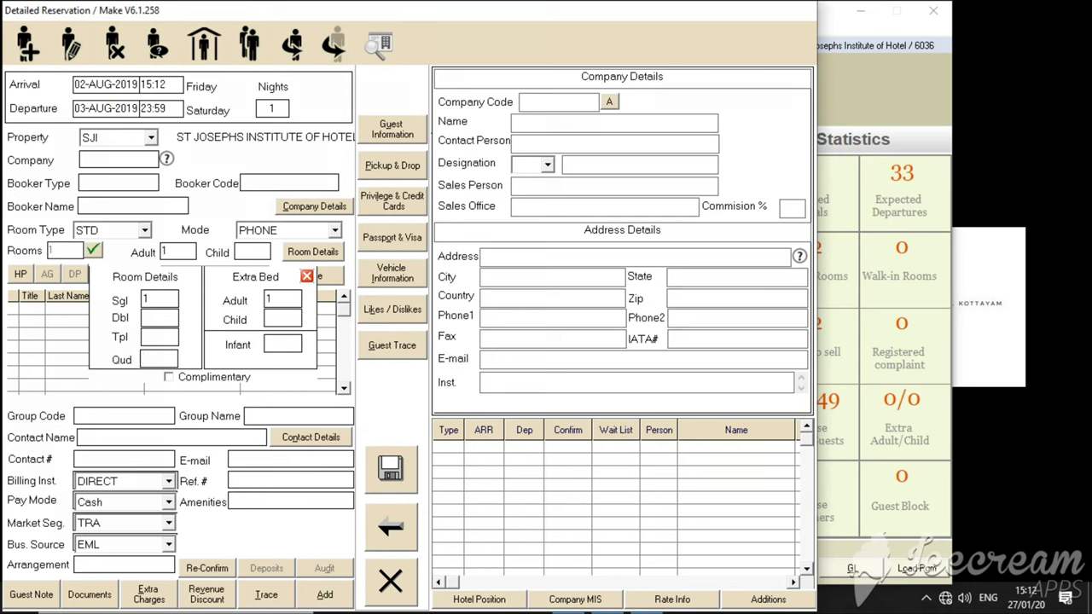
left_click(92, 107)
key("Tab")
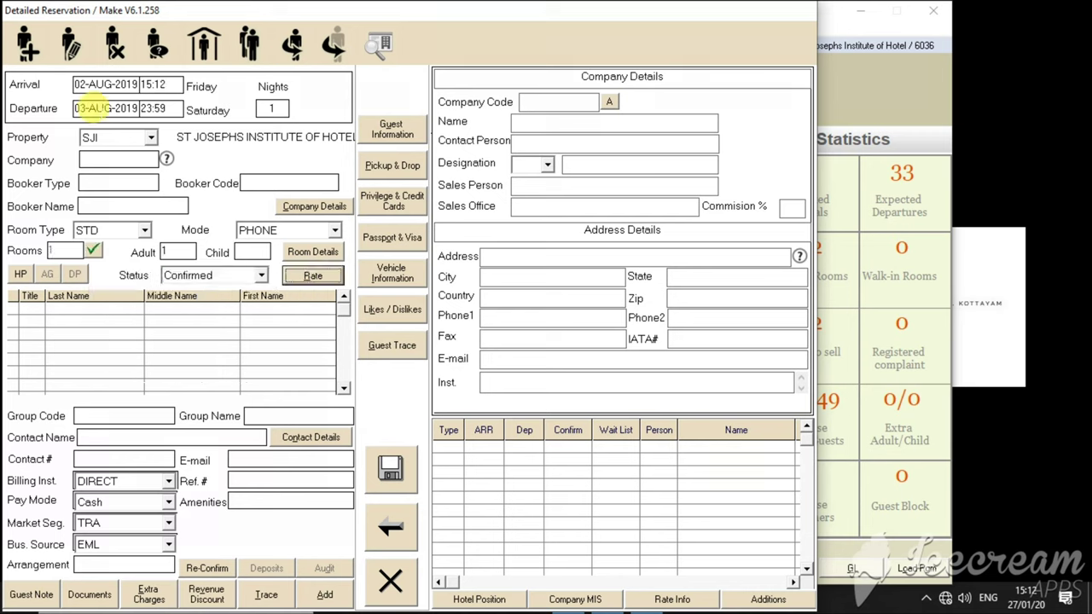
- Choose the DISCOUNT rate type with tariffs 5000 single, 6000 double, 500 extra adult, and confirm
key("Return")
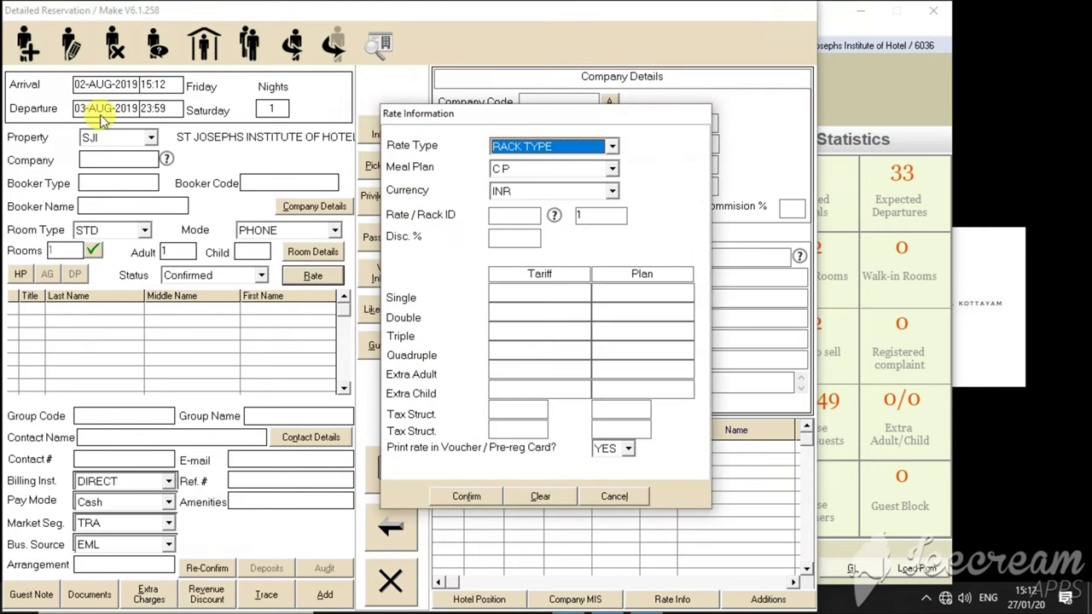
left_click(611, 146)
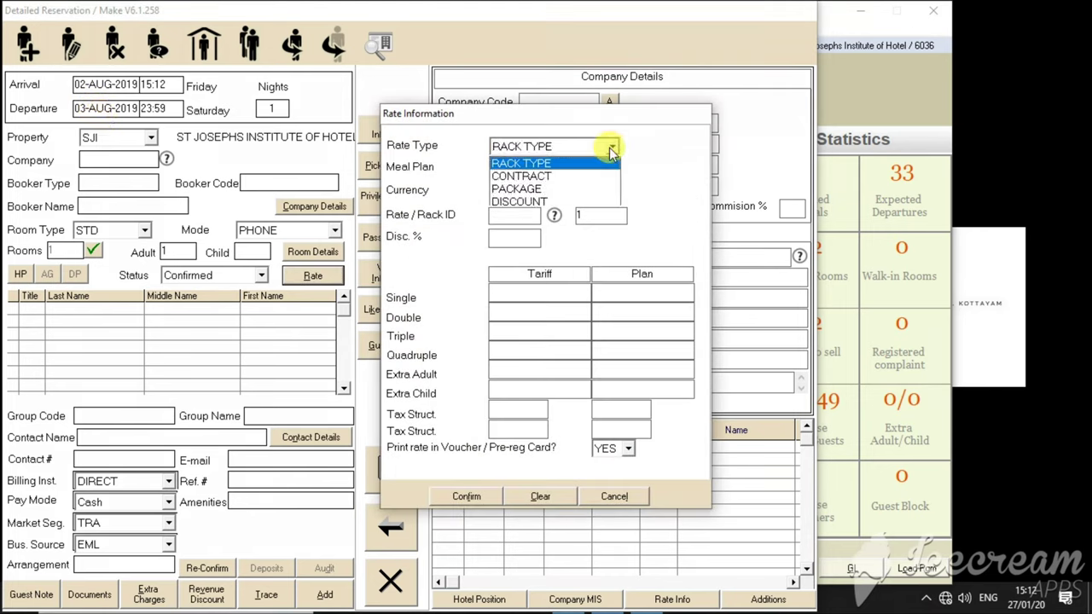
left_click(580, 201)
key("Tab")
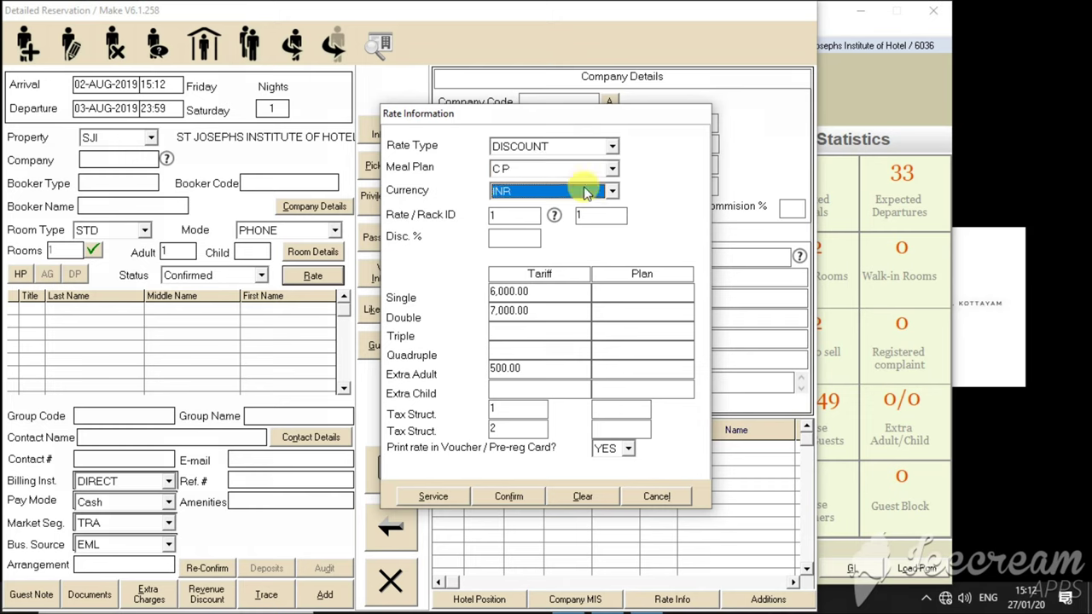
key("Tab")
key("Tab")
key("Tab")
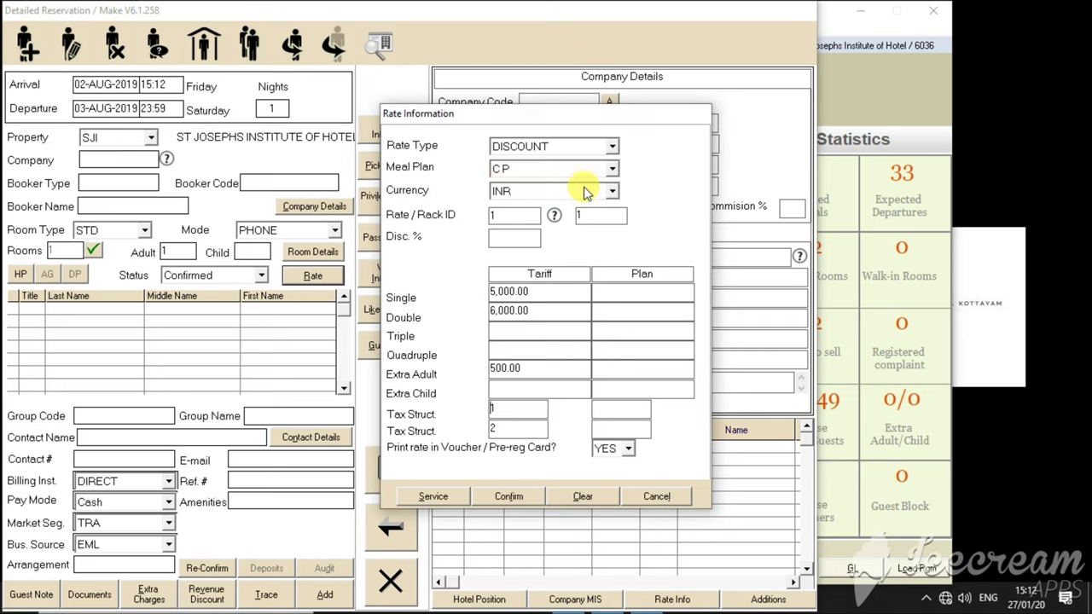
key("Tab")
key("Tab")
key("Tab")
key("Return")
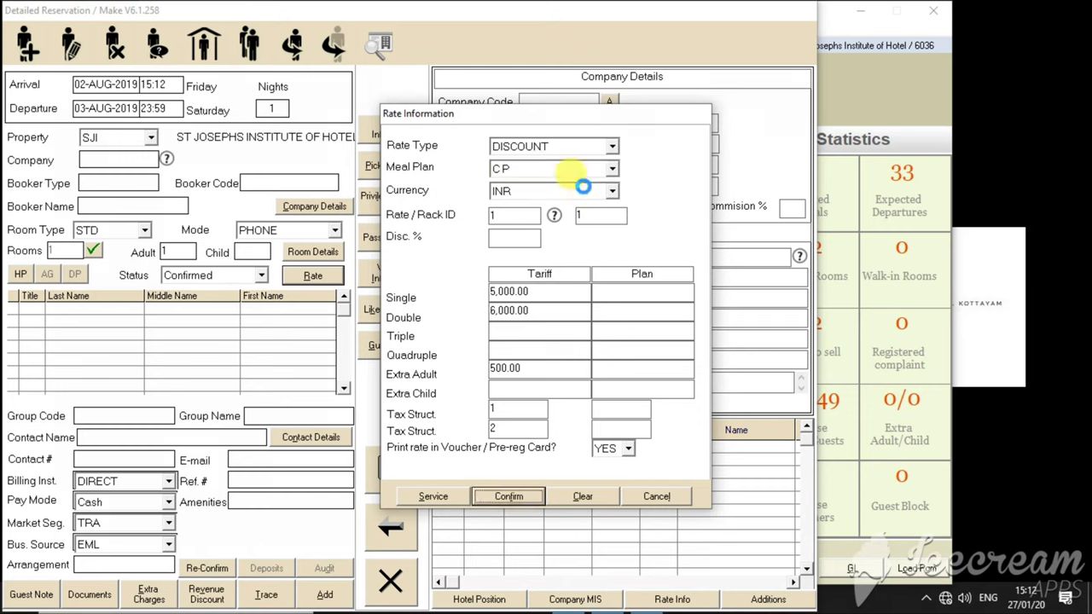
key("Return")
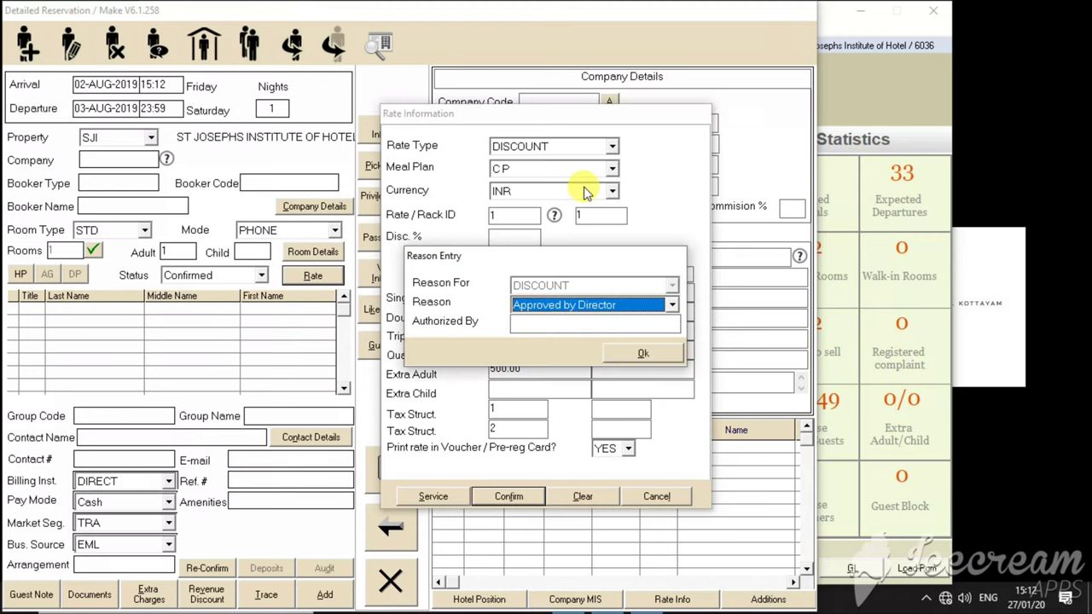
- Record the discount as authorised by FOM, approved by Director, and accept the package selection
key("Tab")
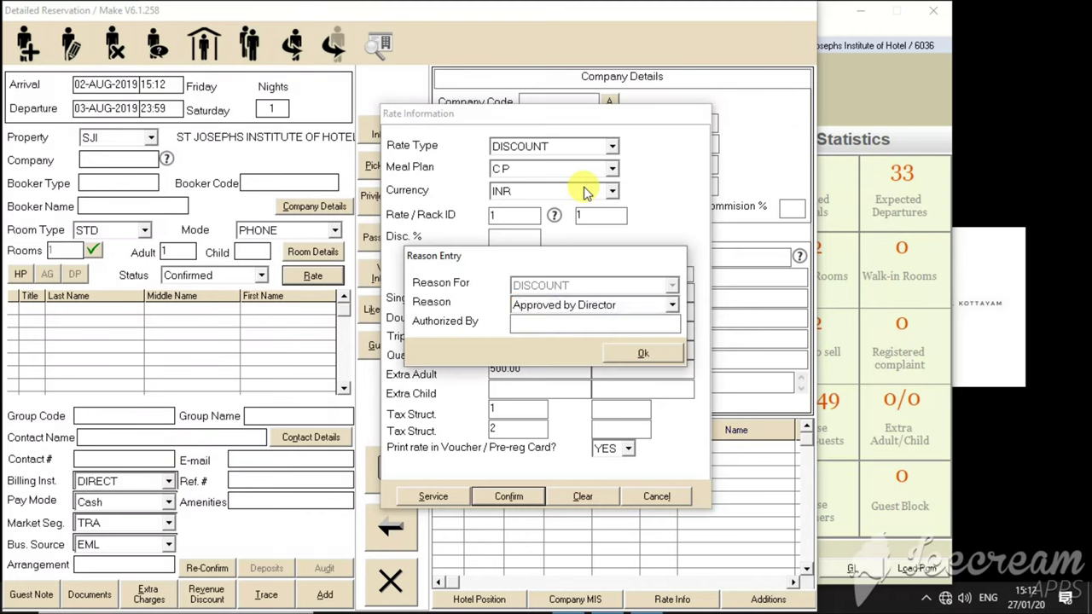
type("FOM")
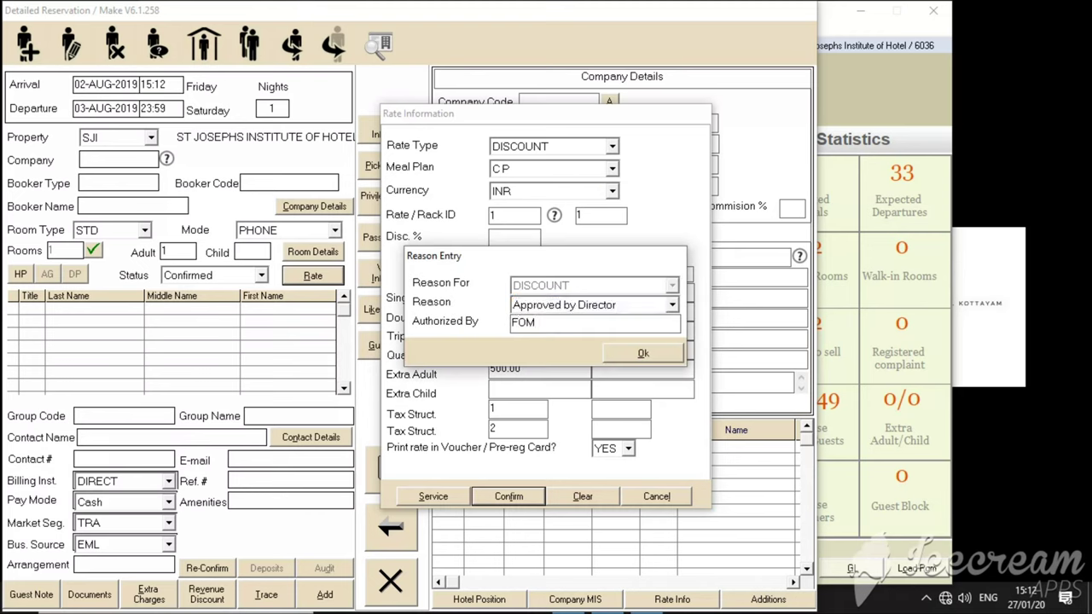
key("Tab")
key("Return")
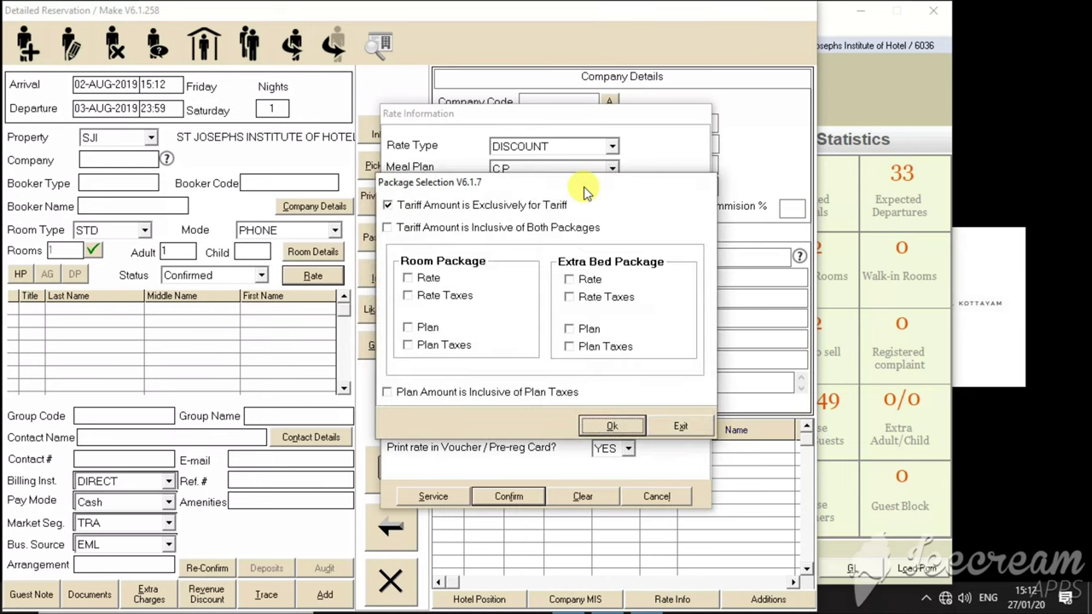
key("Return")
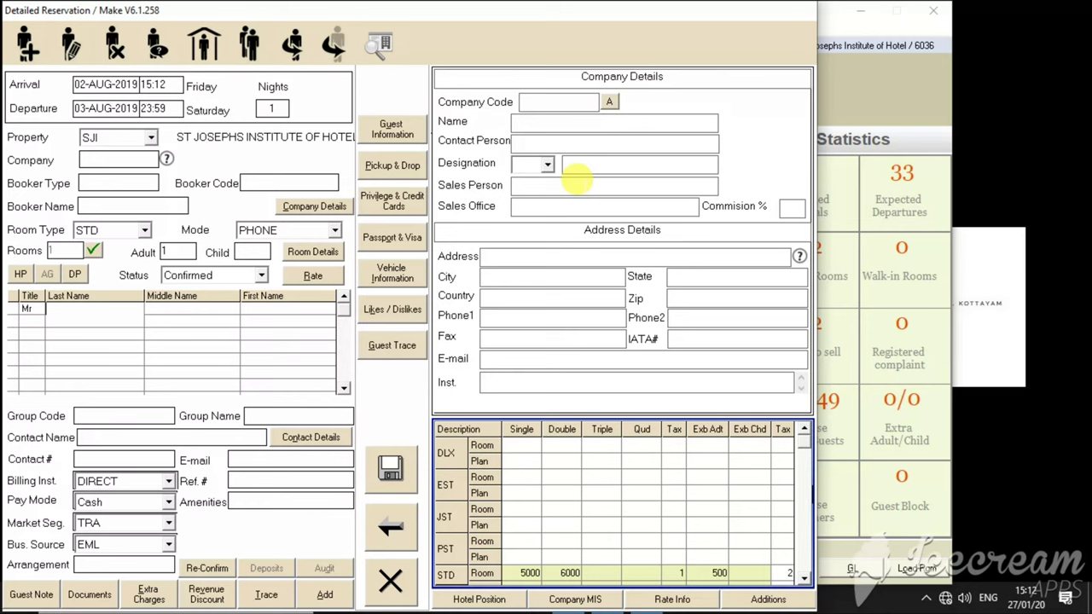
- Enter the guest's last and first name
type("h")
key("BackSpace")
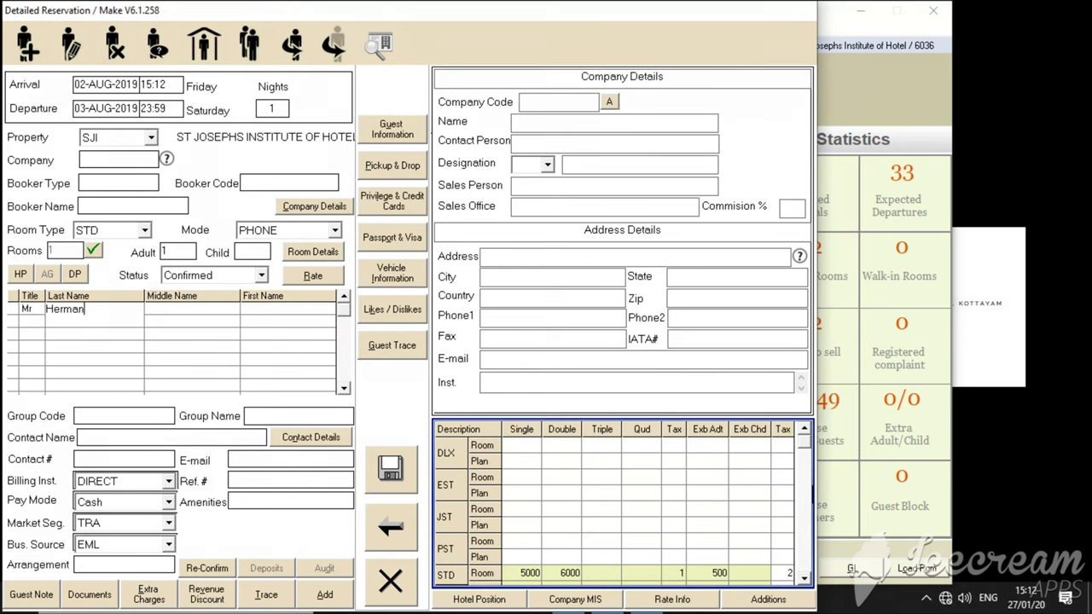
key("Tab")
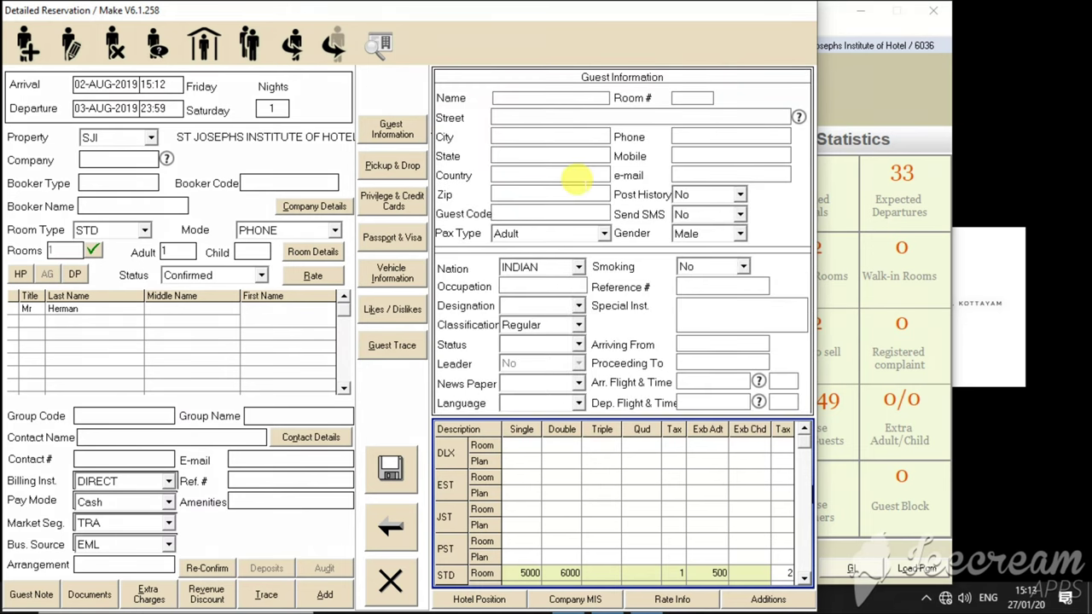
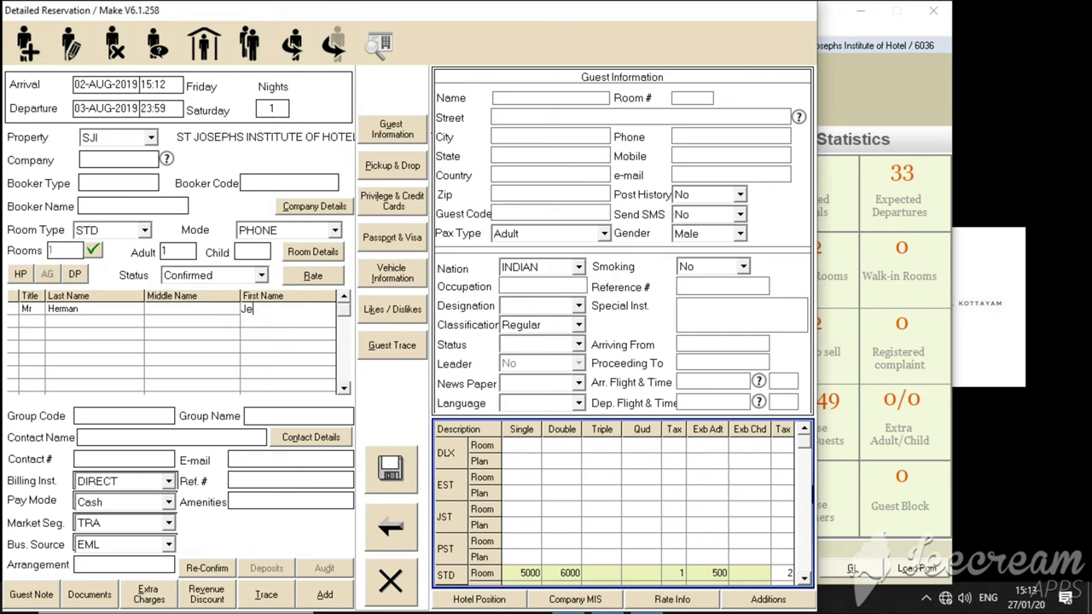
key("Tab")
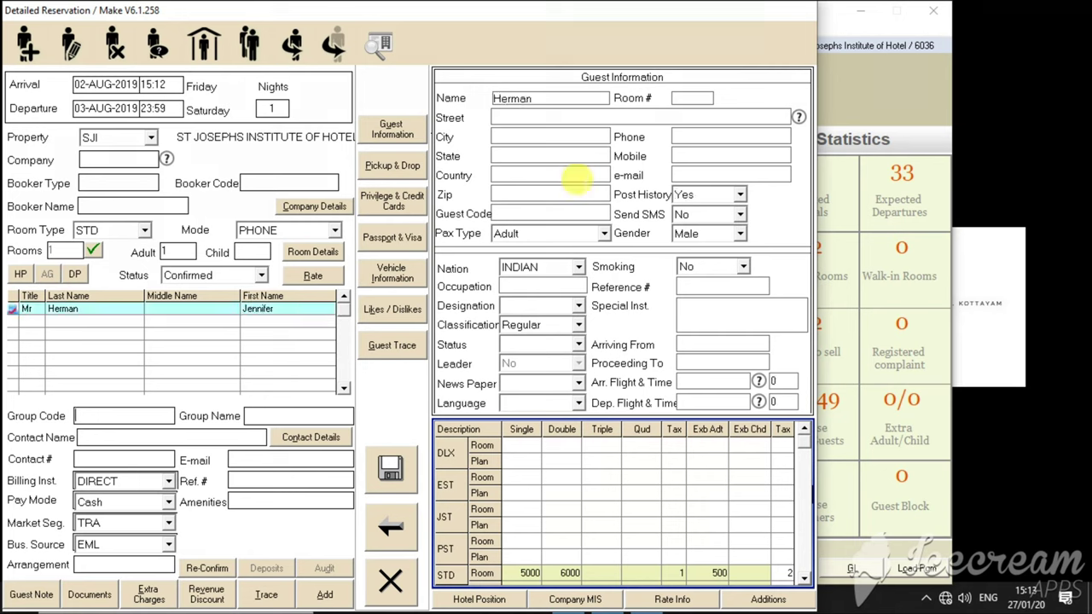
key("Tab")
key("Tab")
key("Tab")
key("Tab")
key("Tab")
key("Tab")
key("Tab")
key("Tab")
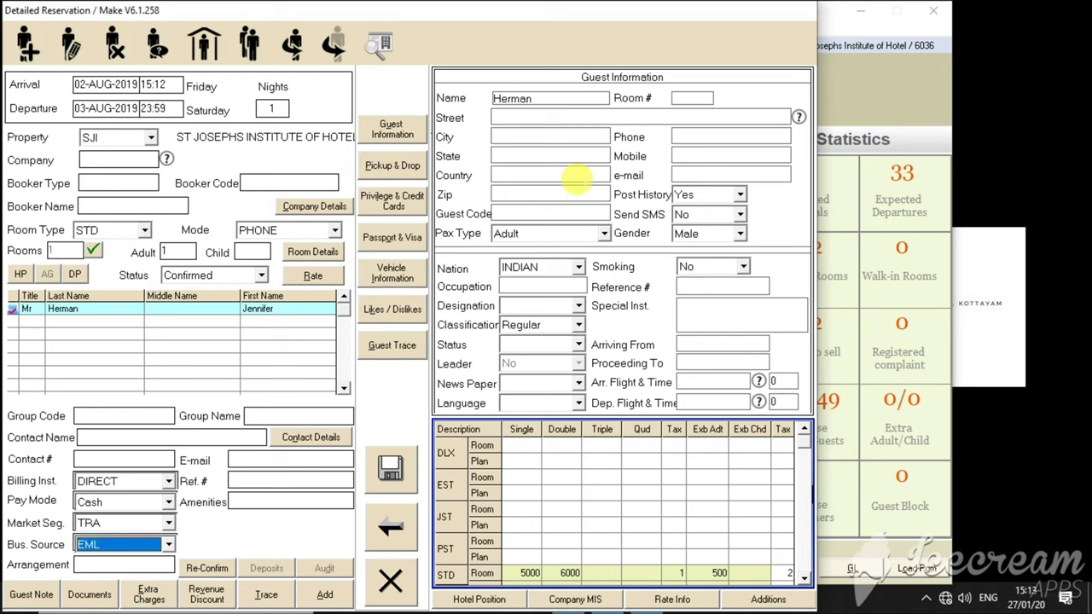
key("Tab")
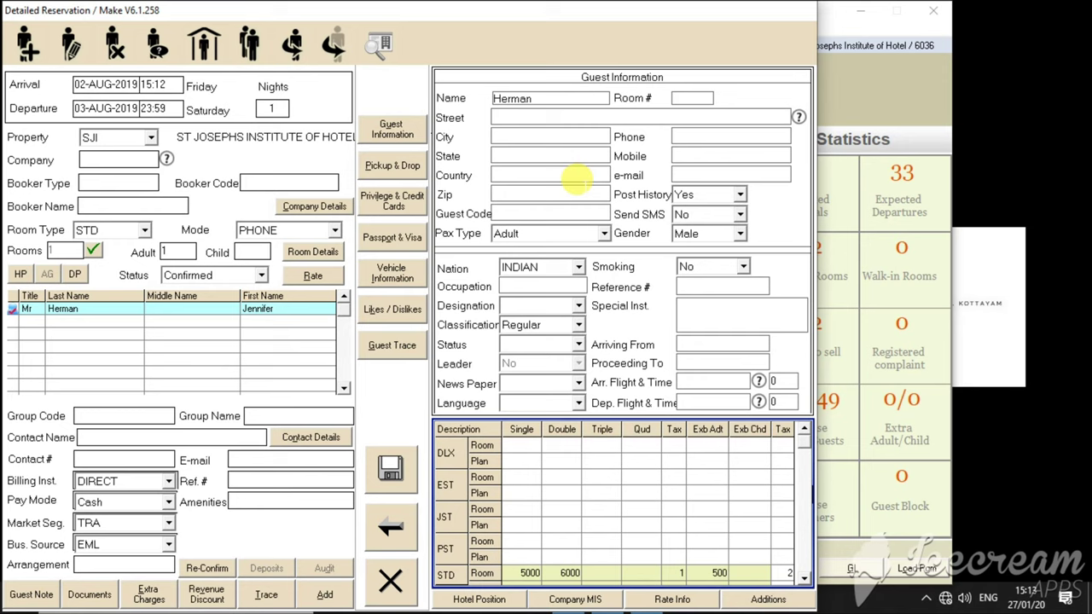
- Fill in the guest's city, country and zip code
key("Tab")
type("Pas")
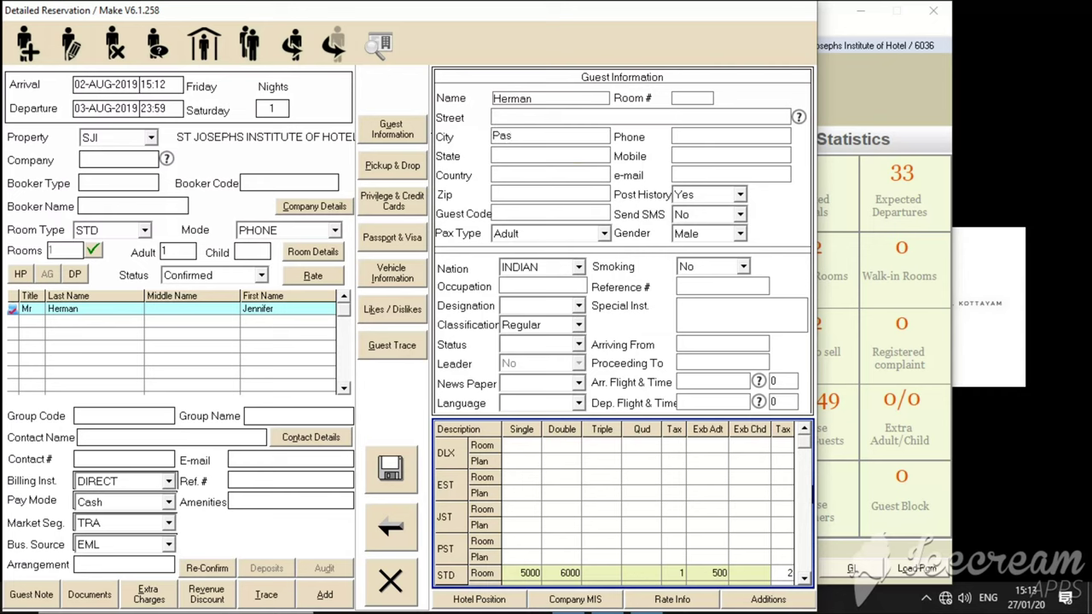
key("BackSpace")
type("lai")
type("kertala")
key("Tab")
type("India")
key("Tab")
type("686580")
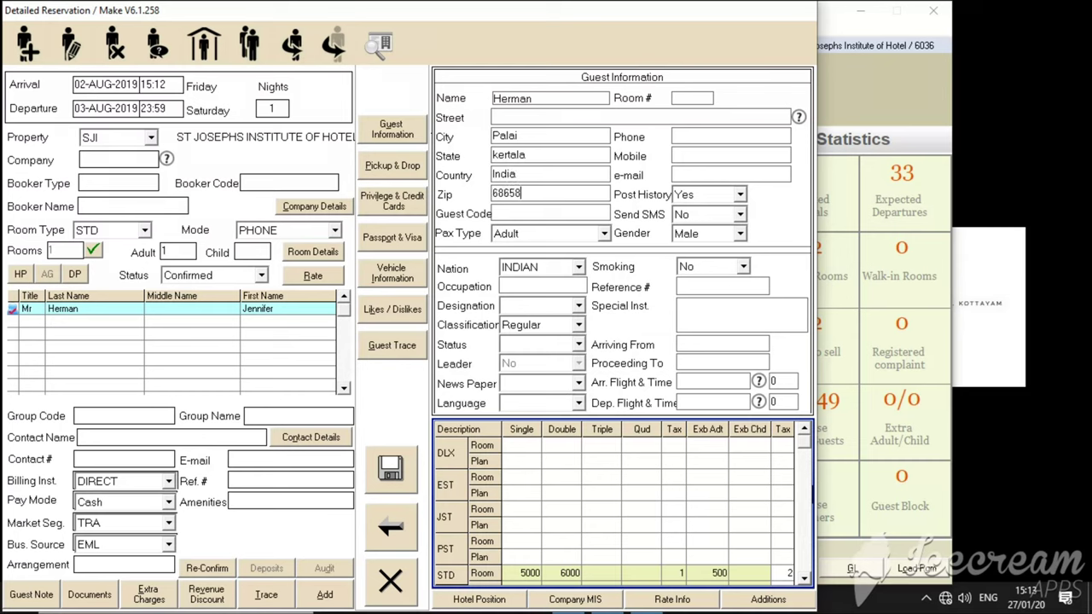
key("Tab")
- Enter the guest's phone and mobile numbers and set gender to Female
left_click(708, 136)
type("88695669")
key("Tab")
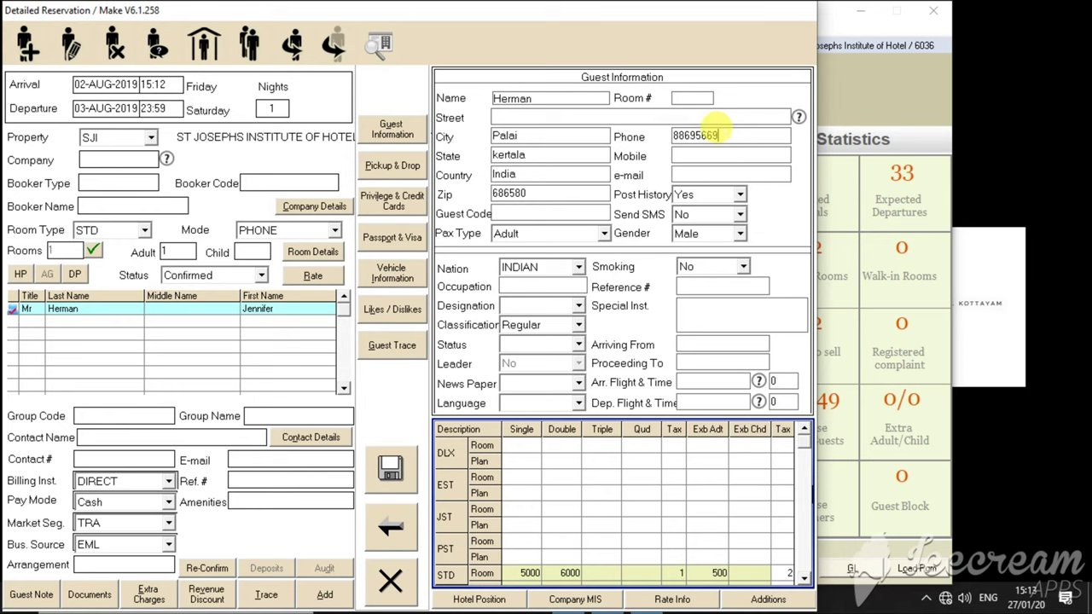
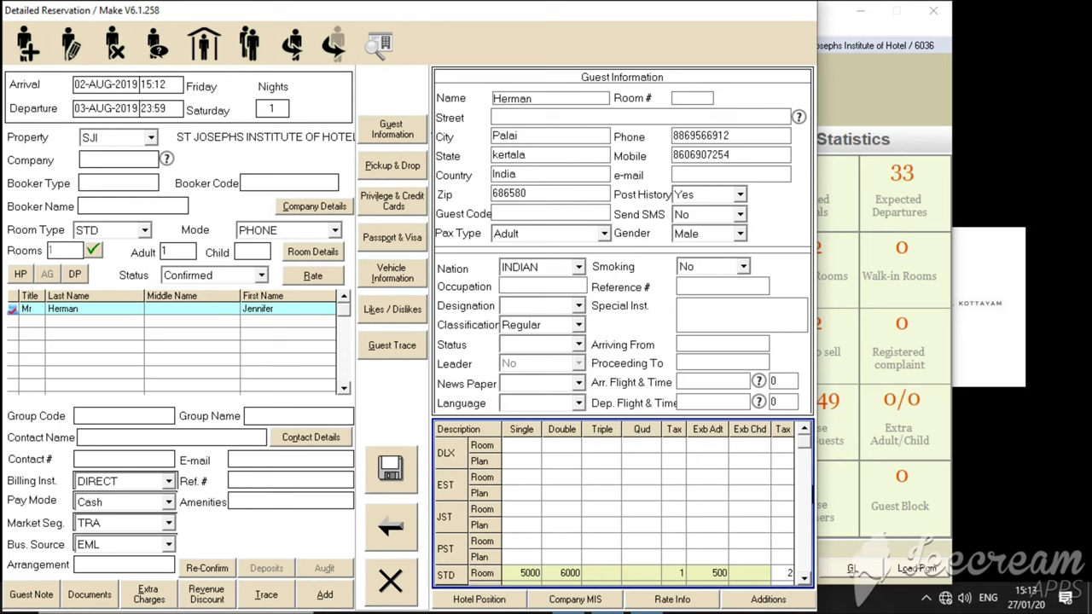
key("Tab")
key("Tab")
key("Tab")
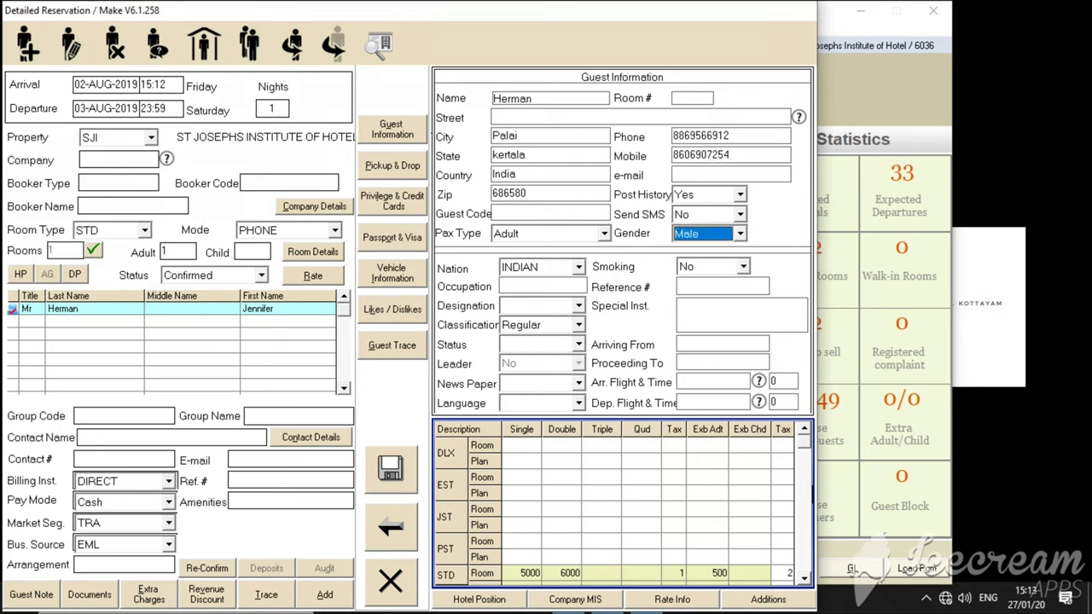
key("Down")
key("Tab")
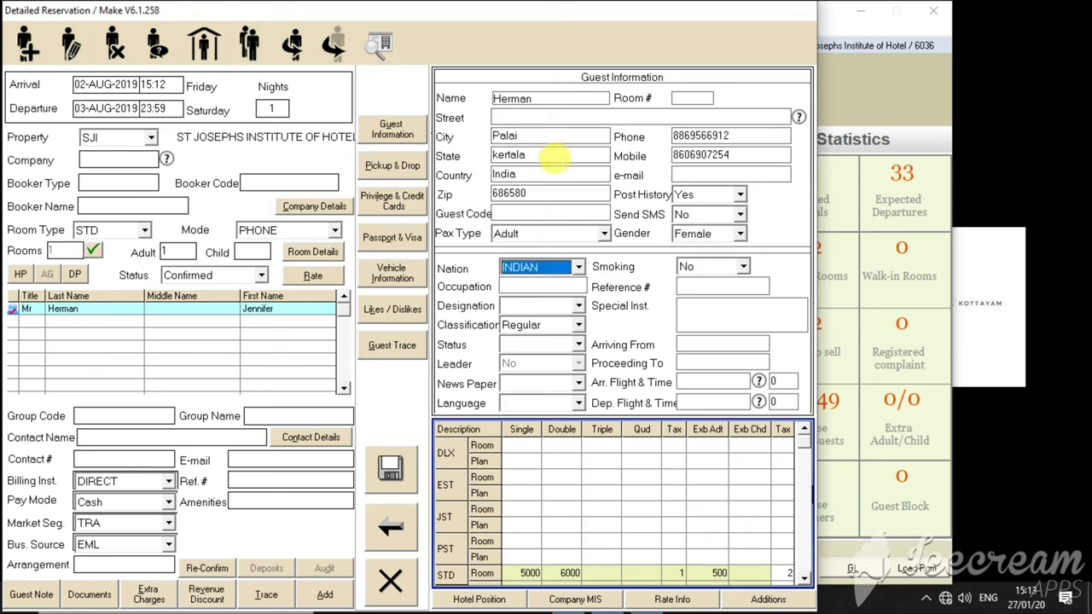
- Correct the guest's state name and set occupation to student
left_click(512, 155)
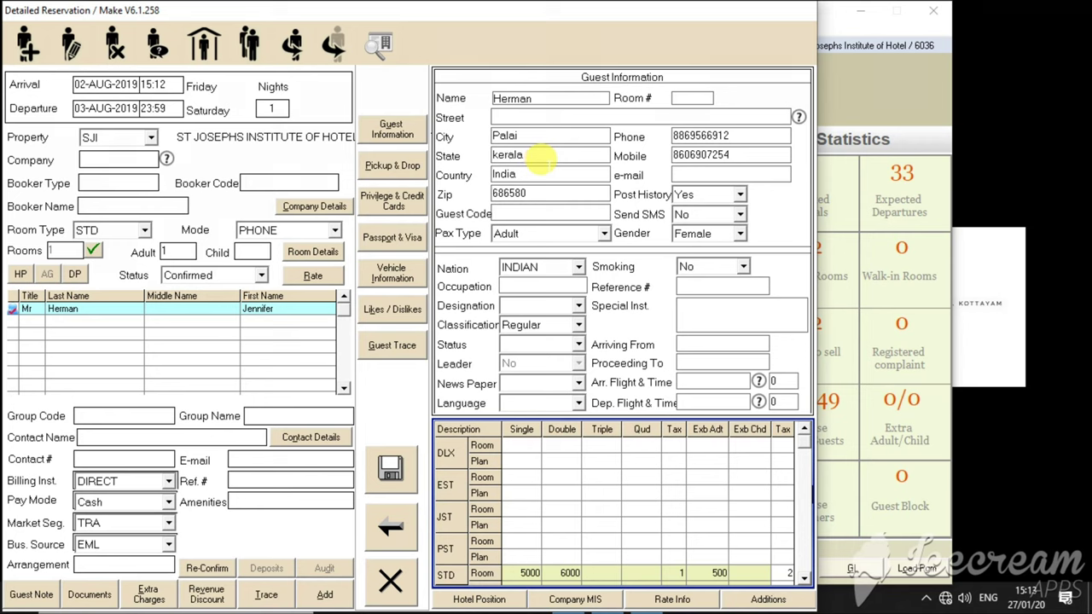
left_click(518, 267)
left_click(517, 284)
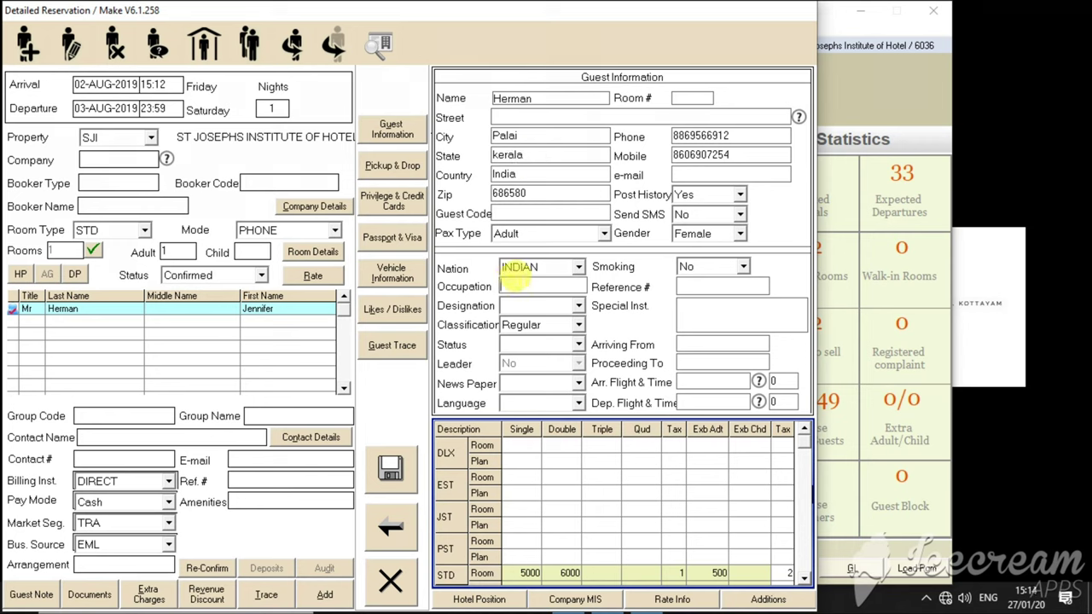
type("st")
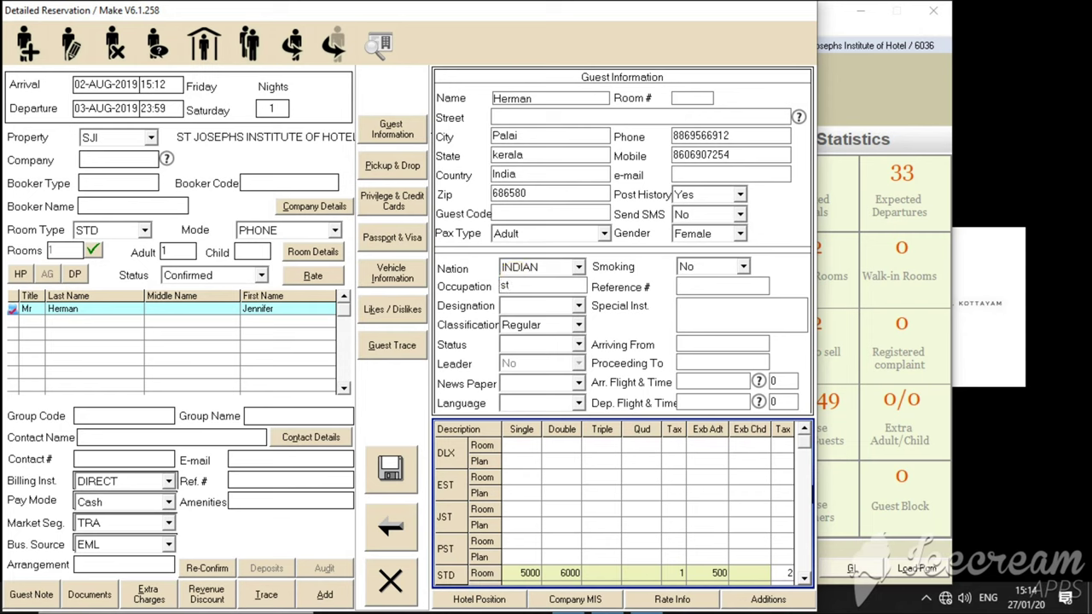
type("udent")
key("Tab")
key("Tab")
- Set the guest status to Holidays and choose newspaper option 1
key("Tab")
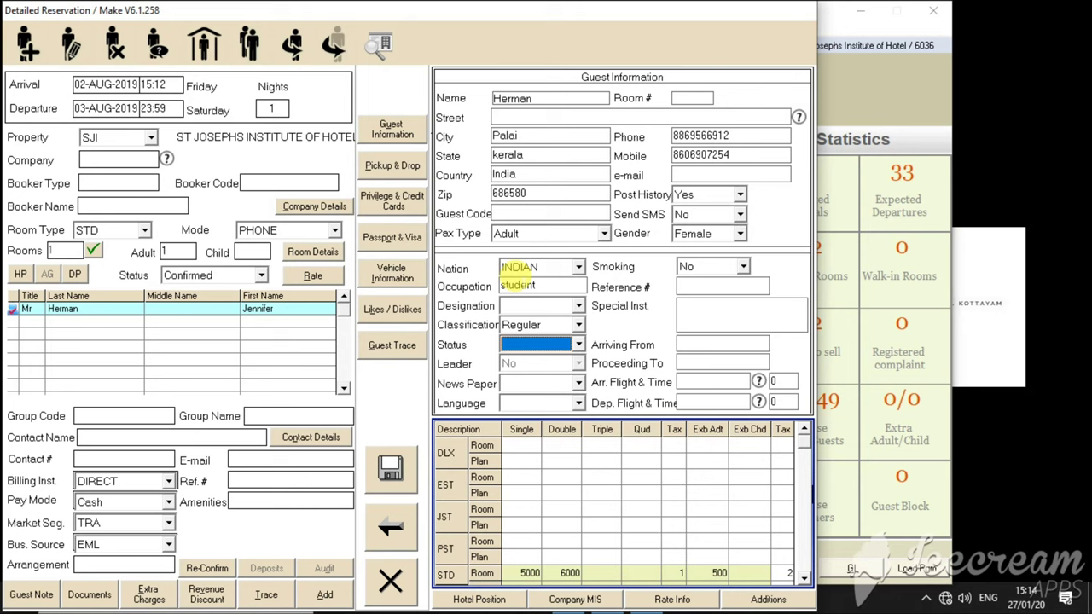
key("Down")
key("Down")
key("Up")
key("Tab")
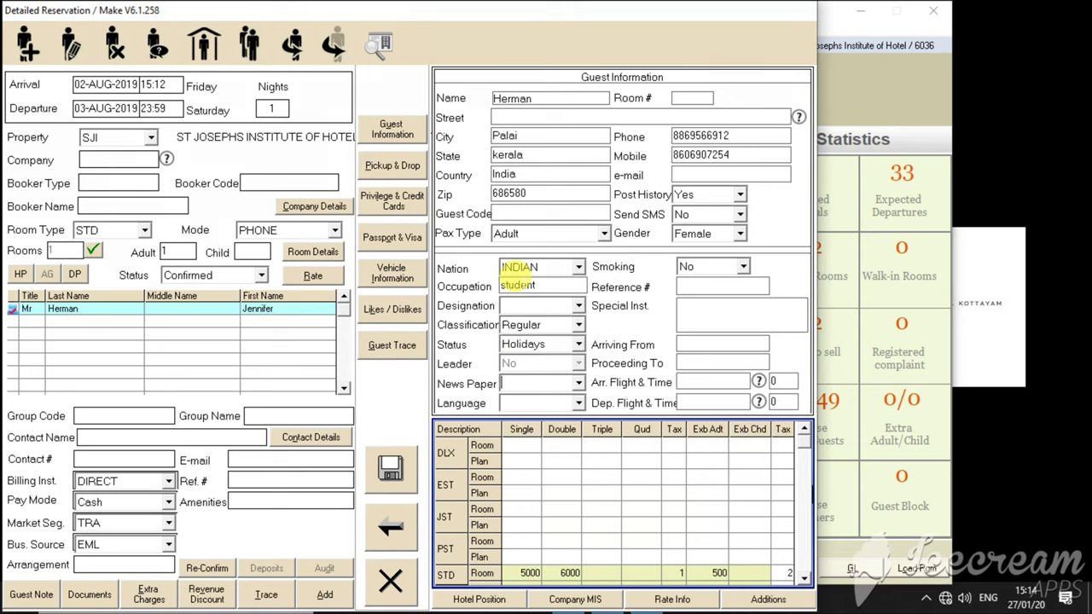
left_click(708, 266)
left_click(546, 383)
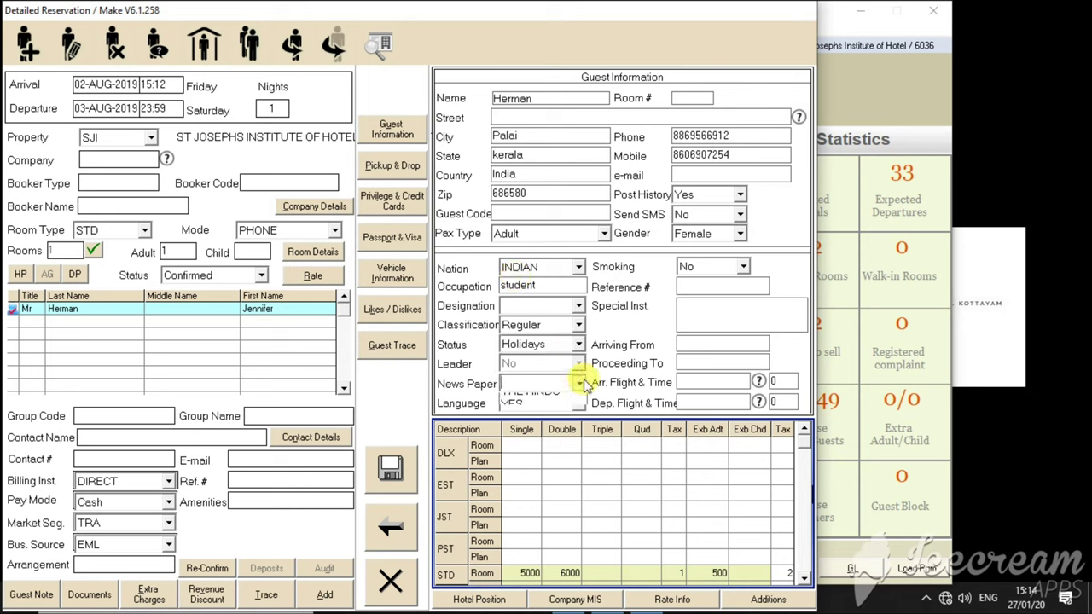
left_click(553, 393)
key("Tab")
key("Tab")
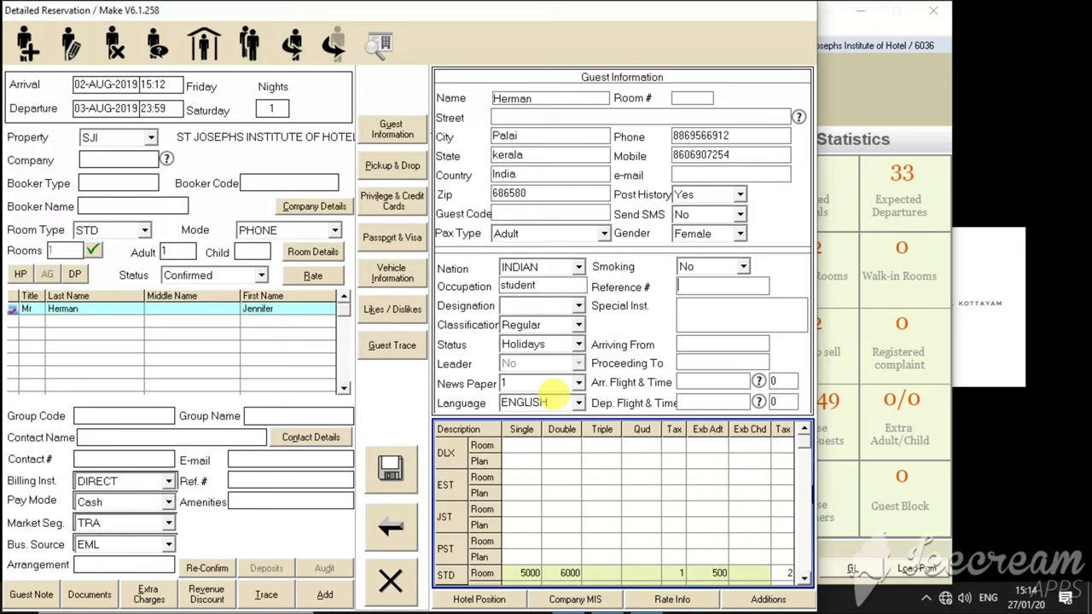
key("Tab")
key("Tab")
key("Tab")
key("Tab")
key("Tab")
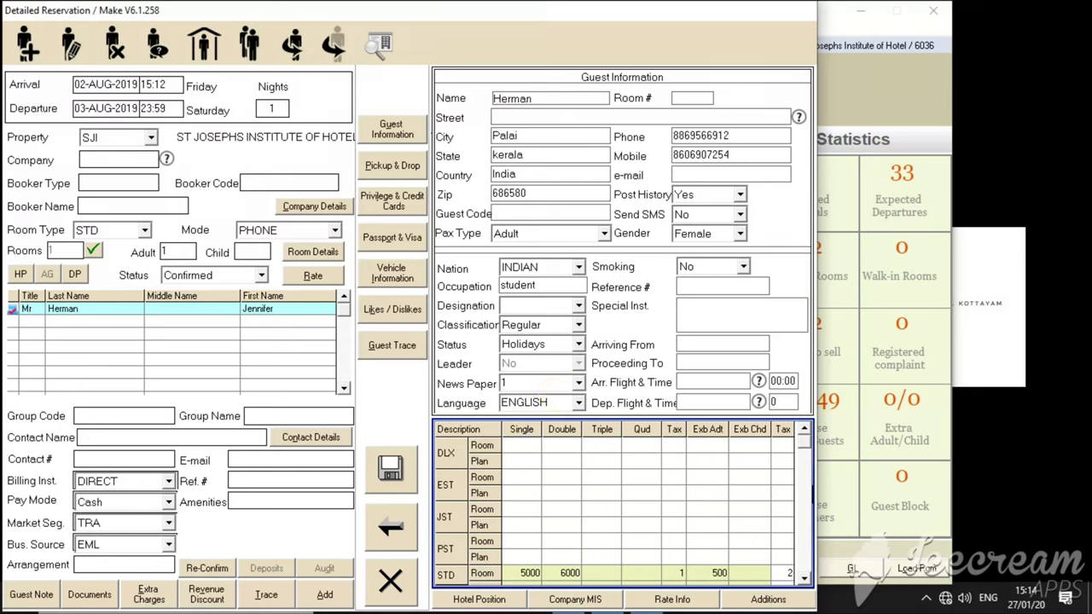
key("Tab")
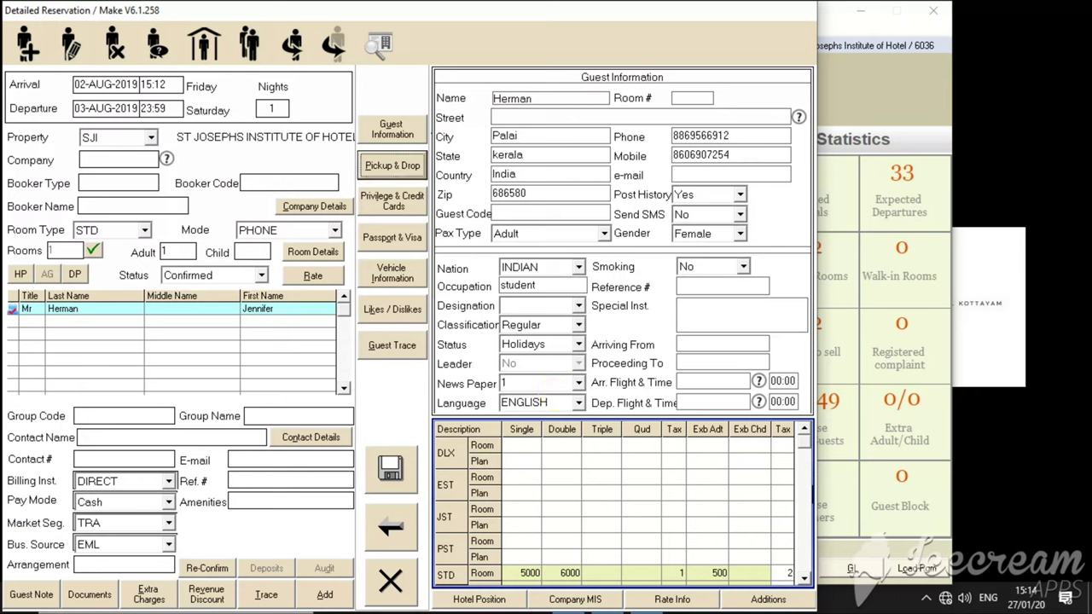
- Save the reservation with Print Voucher NO and no registration card, then close the form
left_click(390, 467)
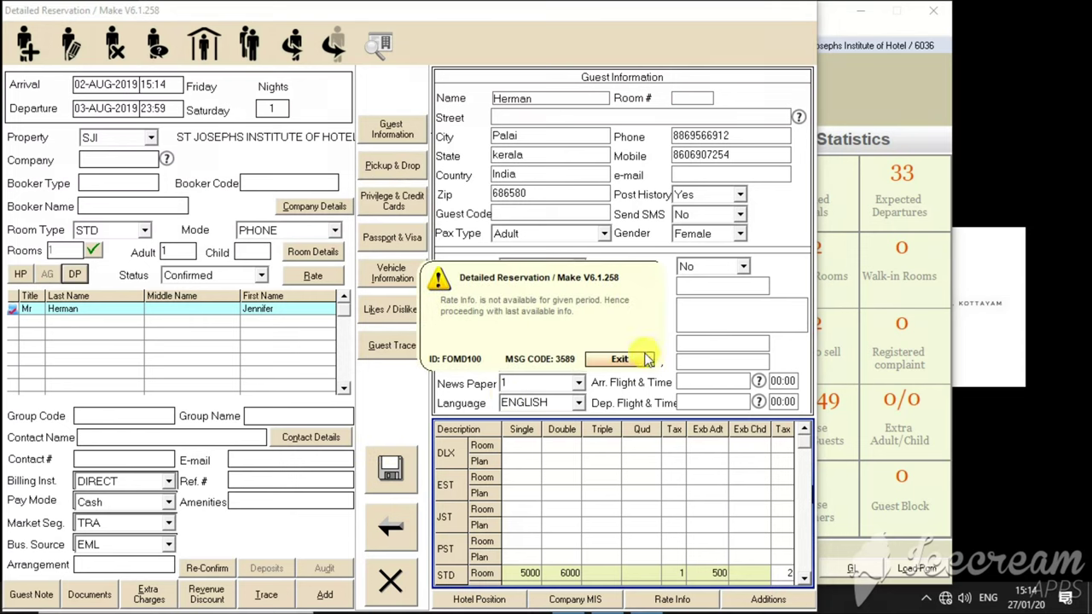
left_click(638, 359)
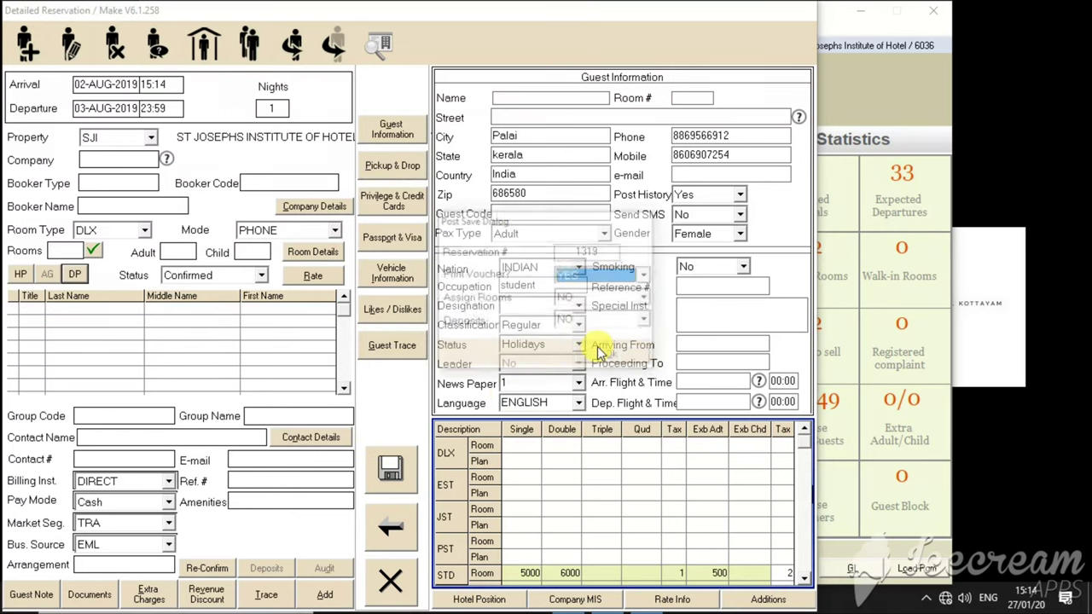
left_click(646, 275)
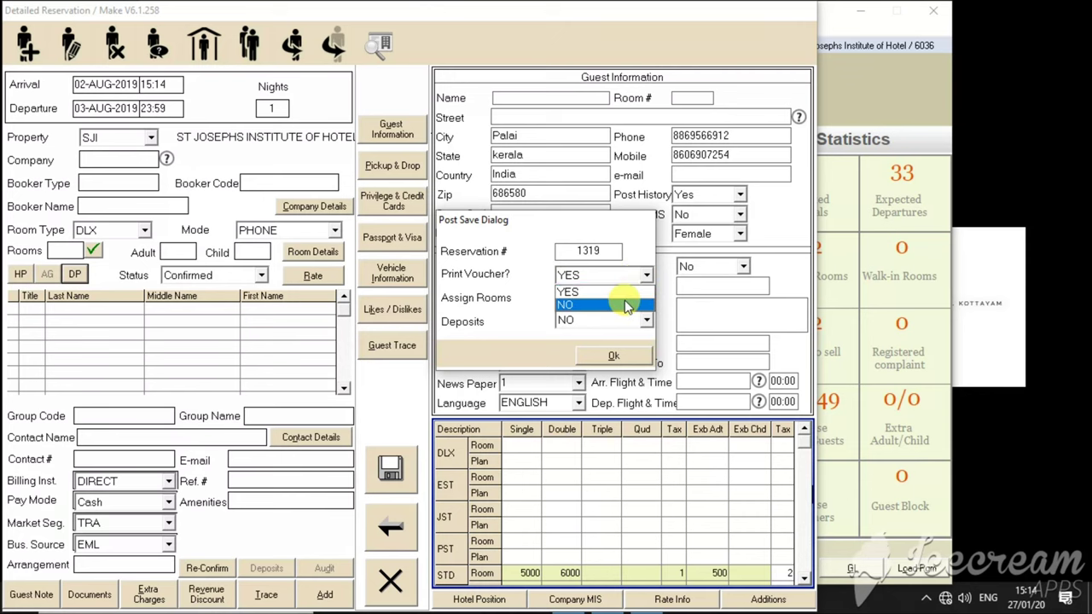
left_click(625, 305)
left_click(608, 354)
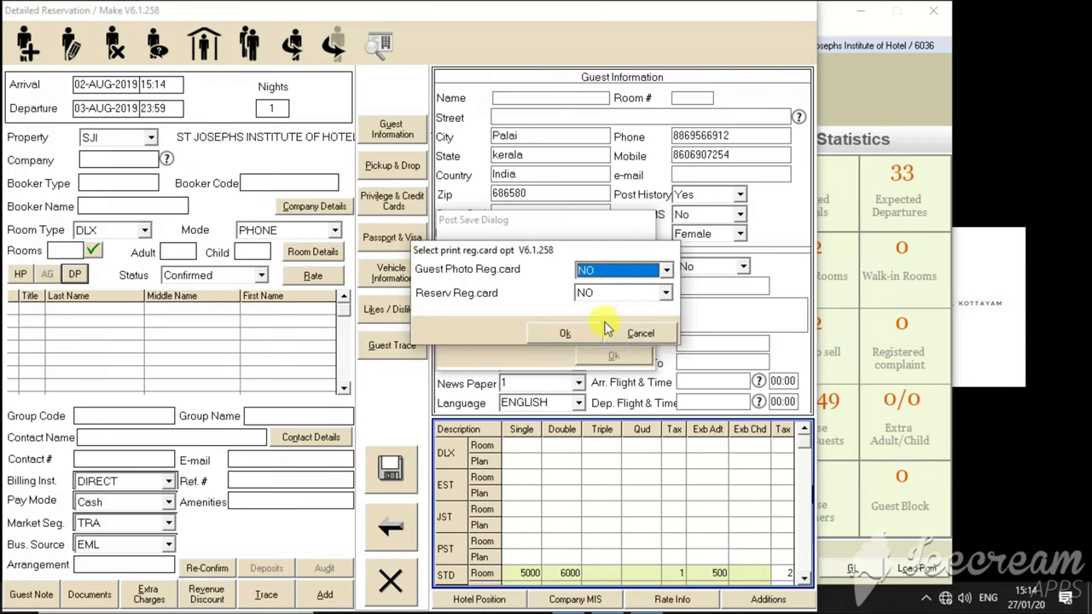
left_click(541, 336)
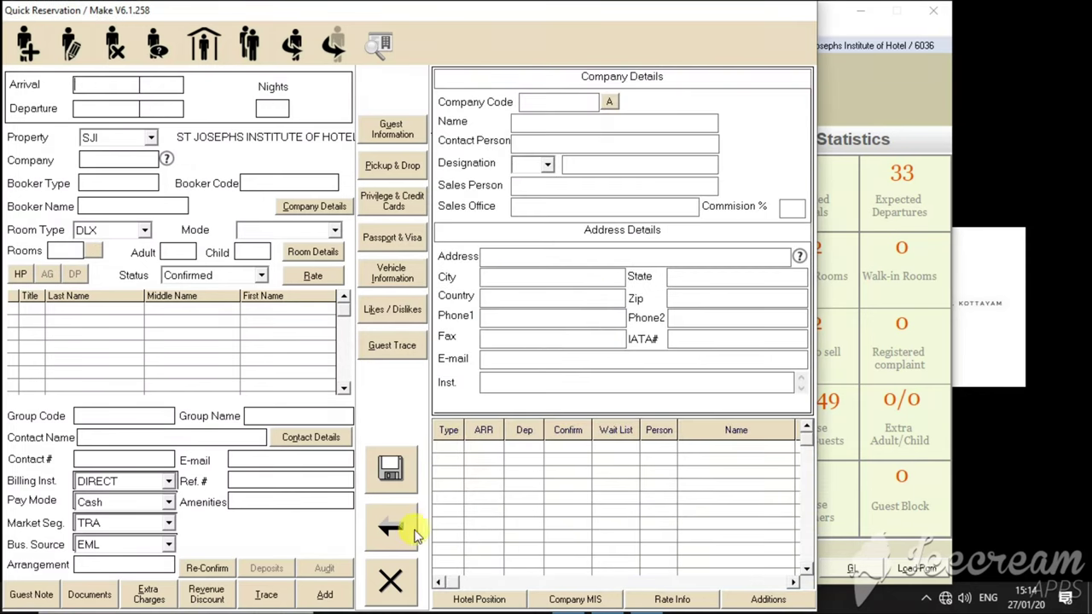
left_click(390, 580)
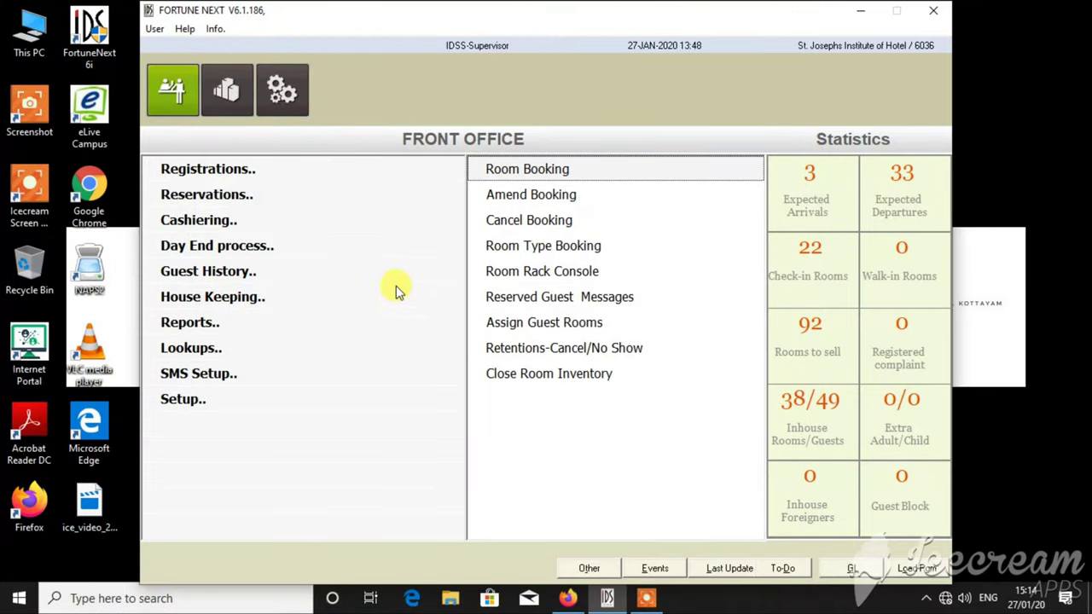
- Search Scan Booking for 02-AUG-2019 arrivals and open the 15:14 STD reservation for modification
left_click(541, 193)
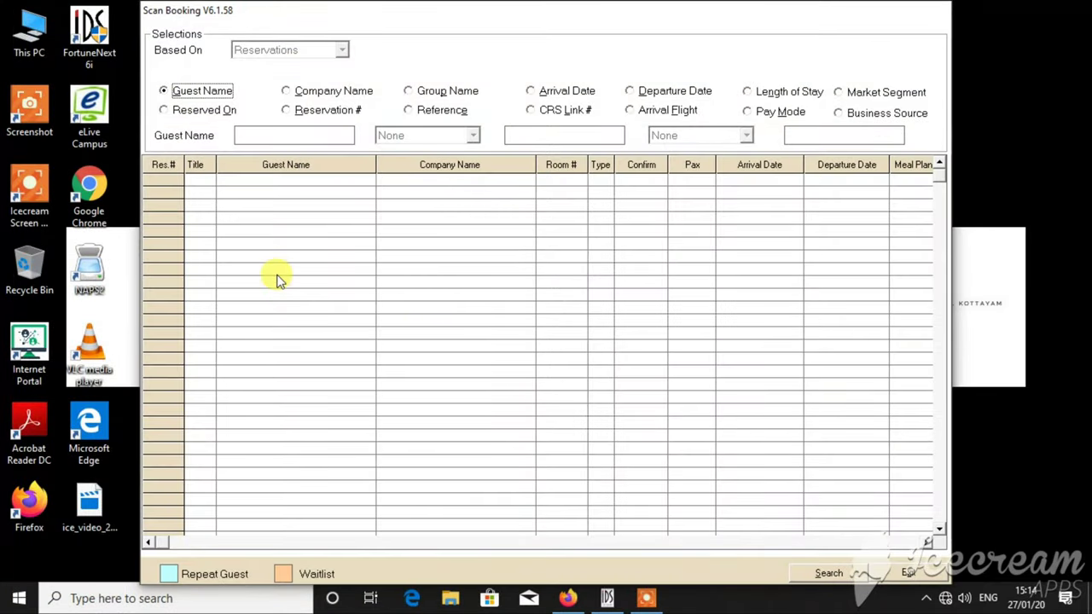
left_click(531, 90)
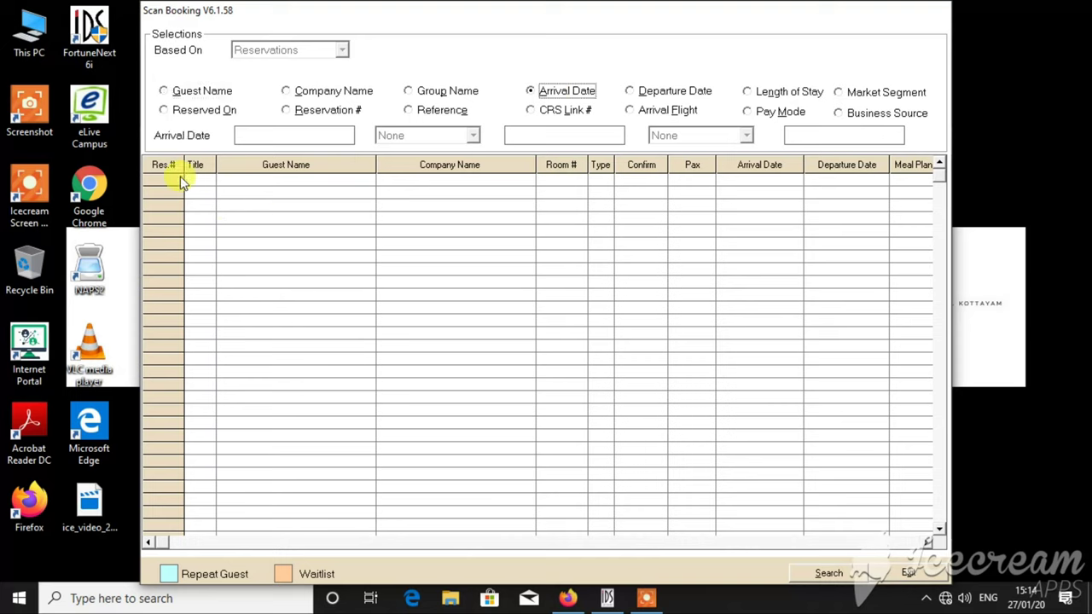
left_click(270, 131)
type("020819")
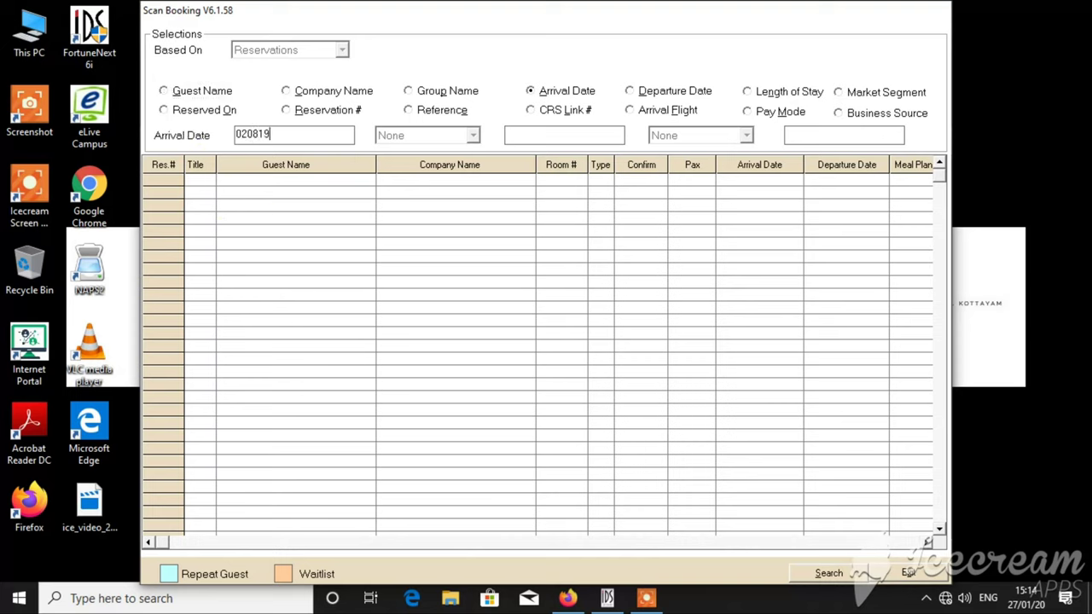
key("Tab")
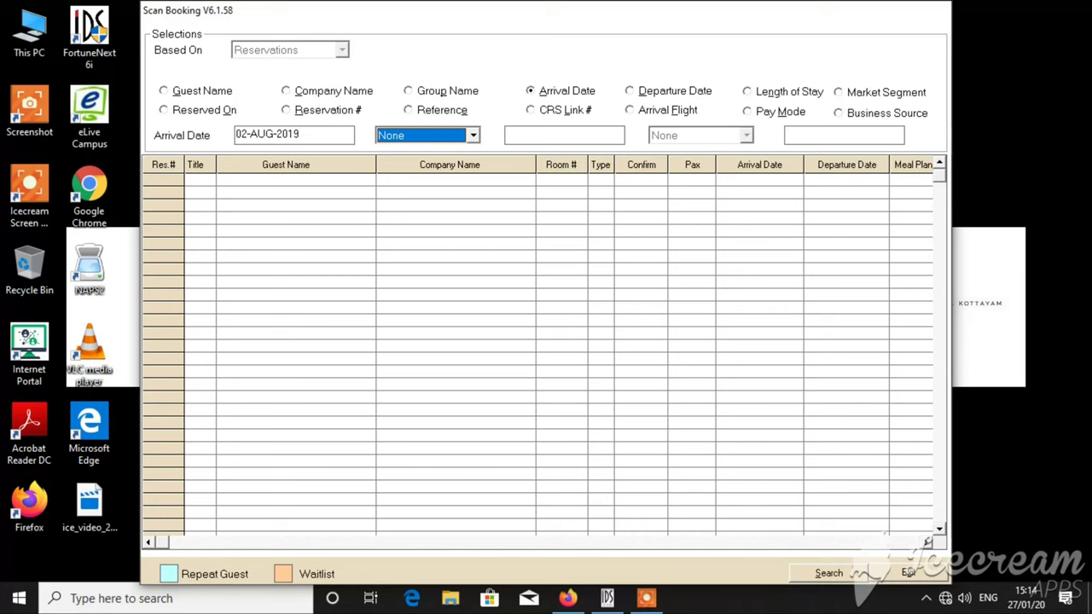
left_click(823, 573)
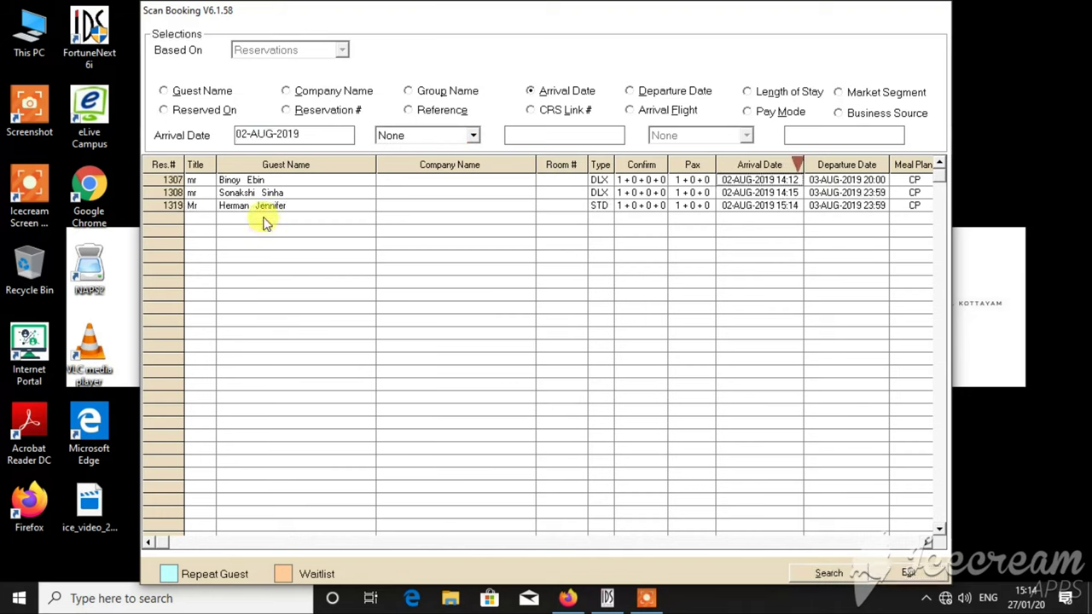
double_click(265, 211)
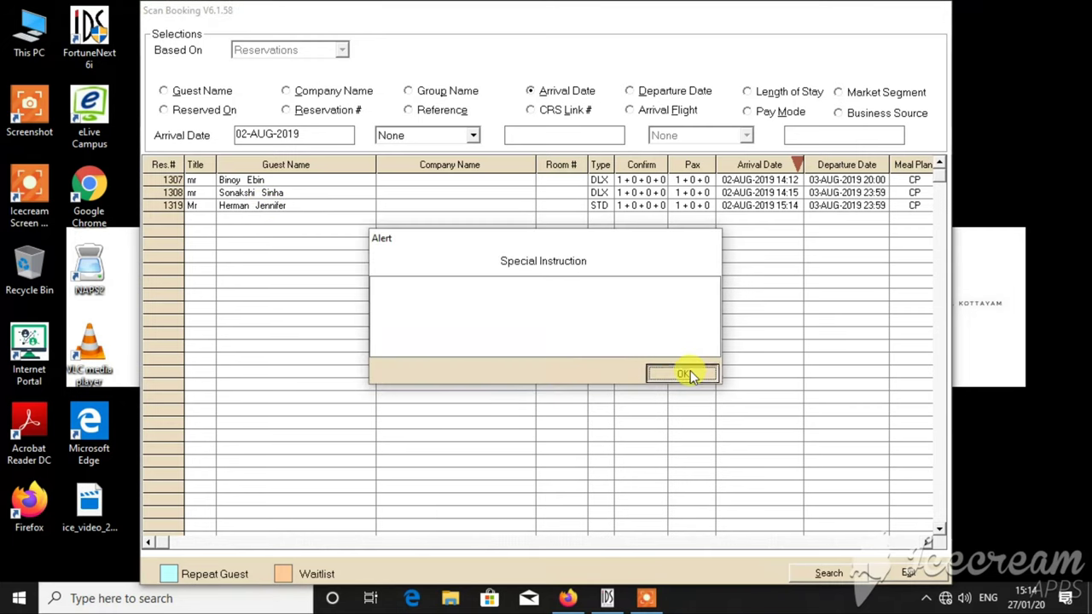
left_click(689, 371)
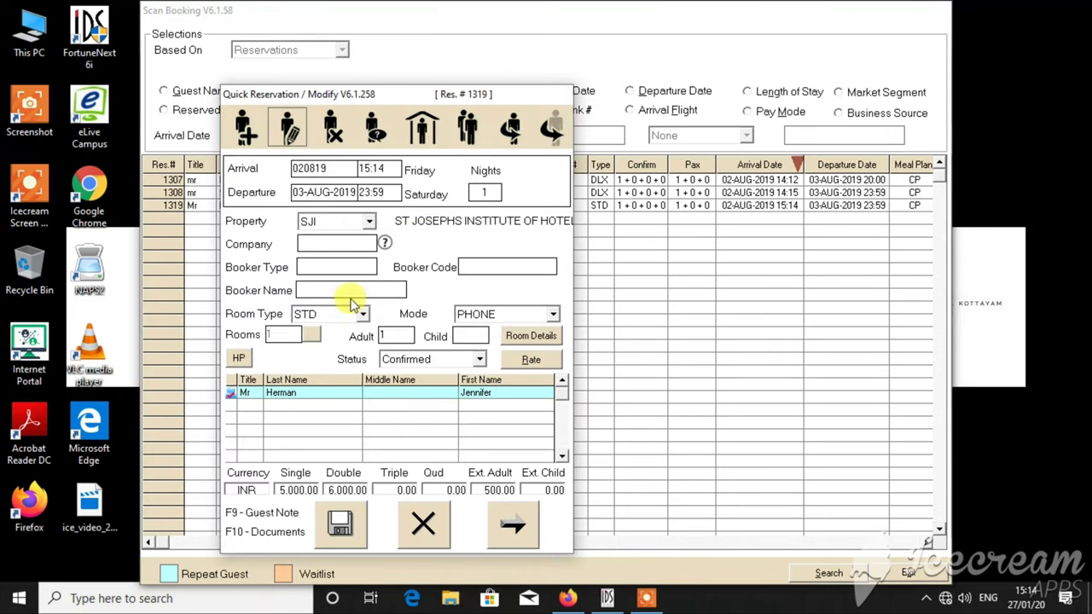
- Switch the room type to DLX, save with Print Voucher NO, and exit Scan Booking
left_click(362, 313)
left_click(335, 338)
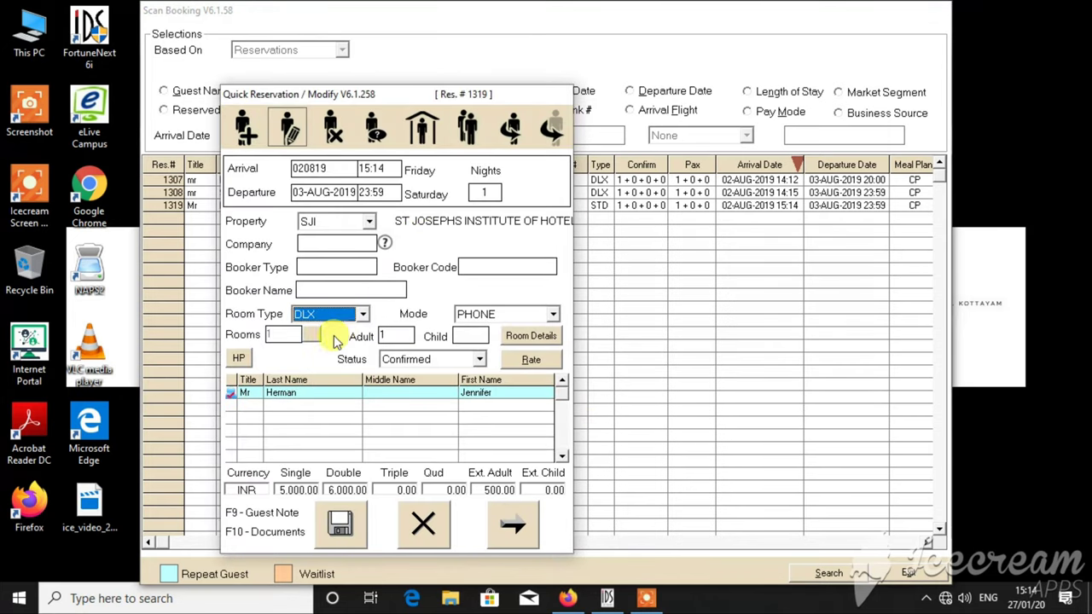
left_click(339, 523)
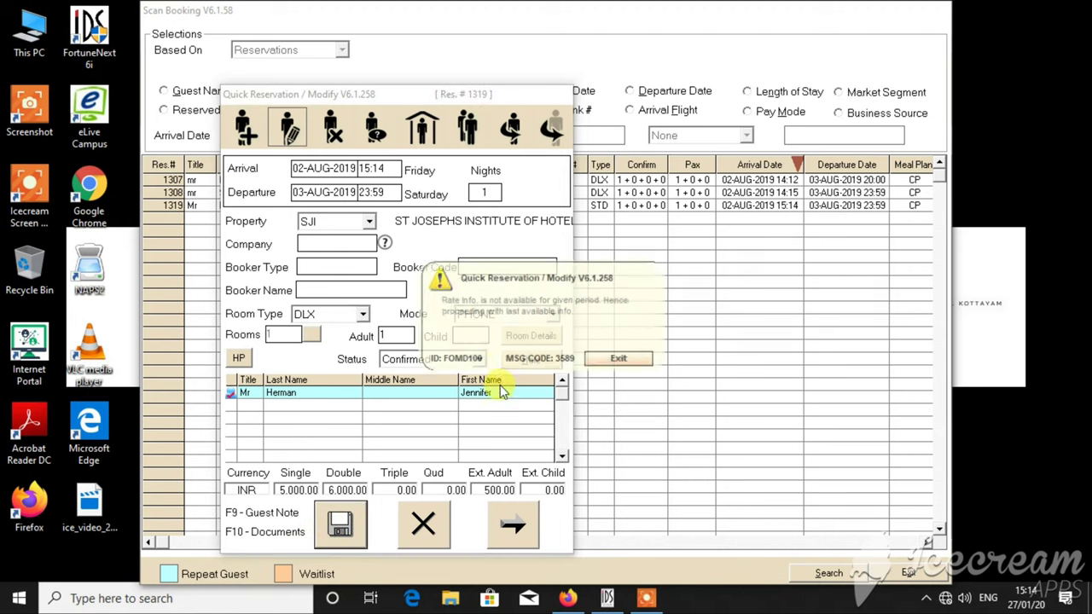
left_click(602, 359)
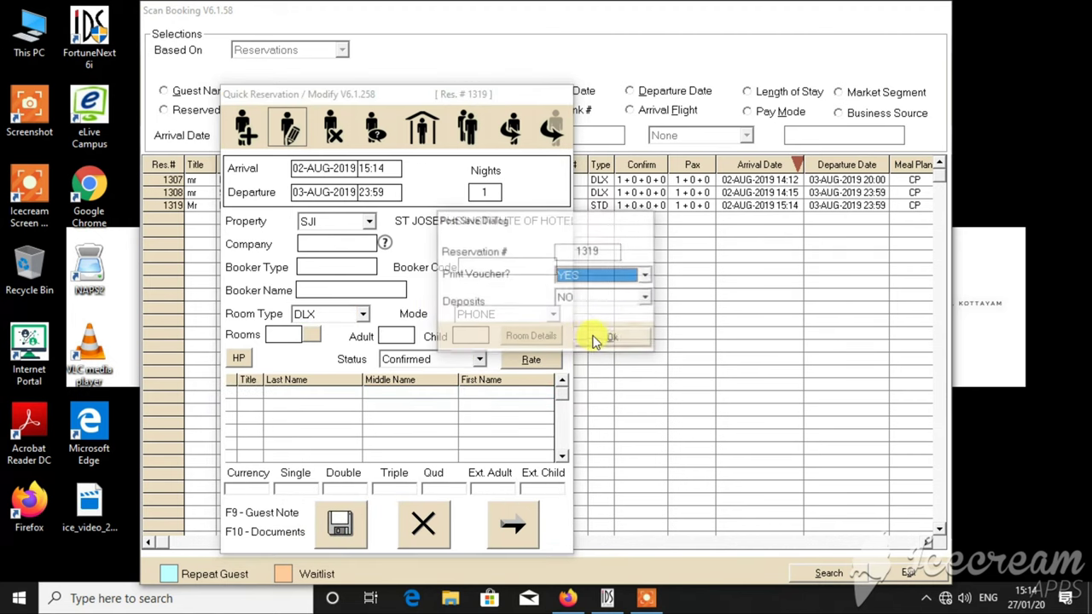
left_click(629, 276)
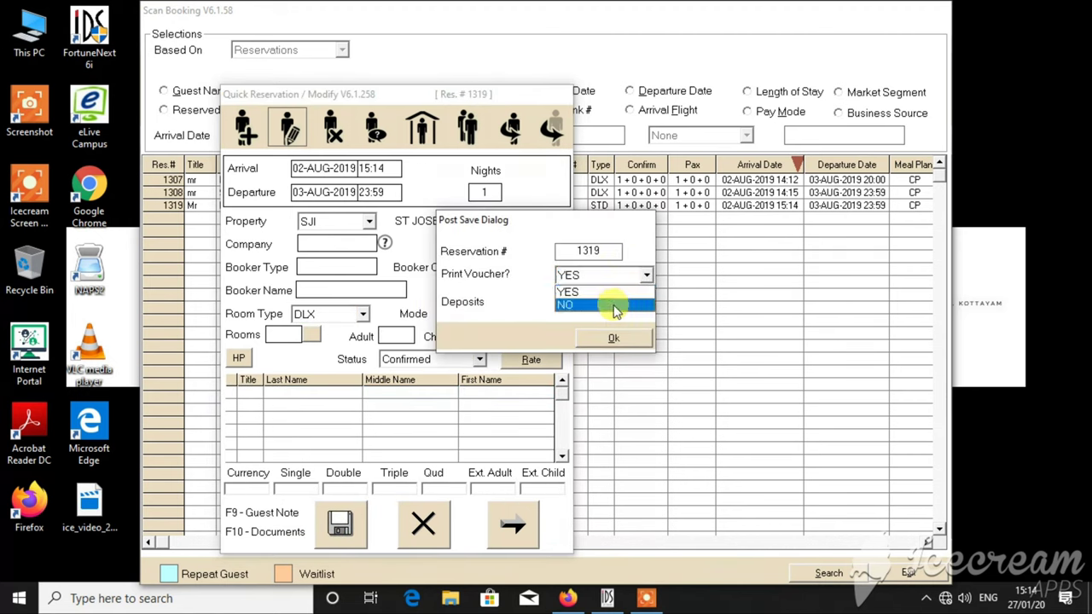
left_click(615, 305)
left_click(614, 338)
left_click(546, 332)
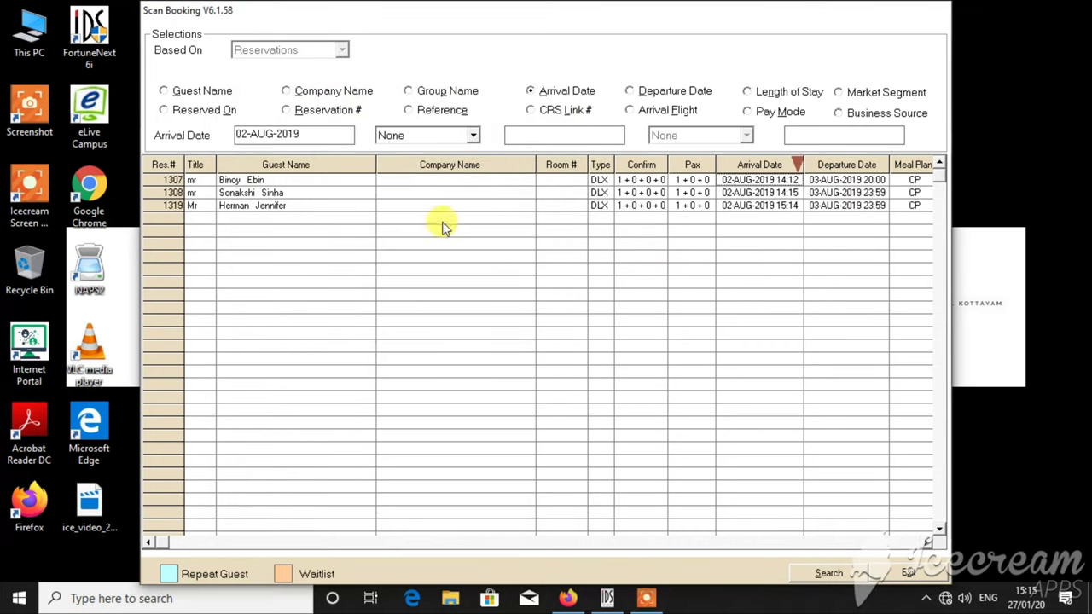
left_click(907, 571)
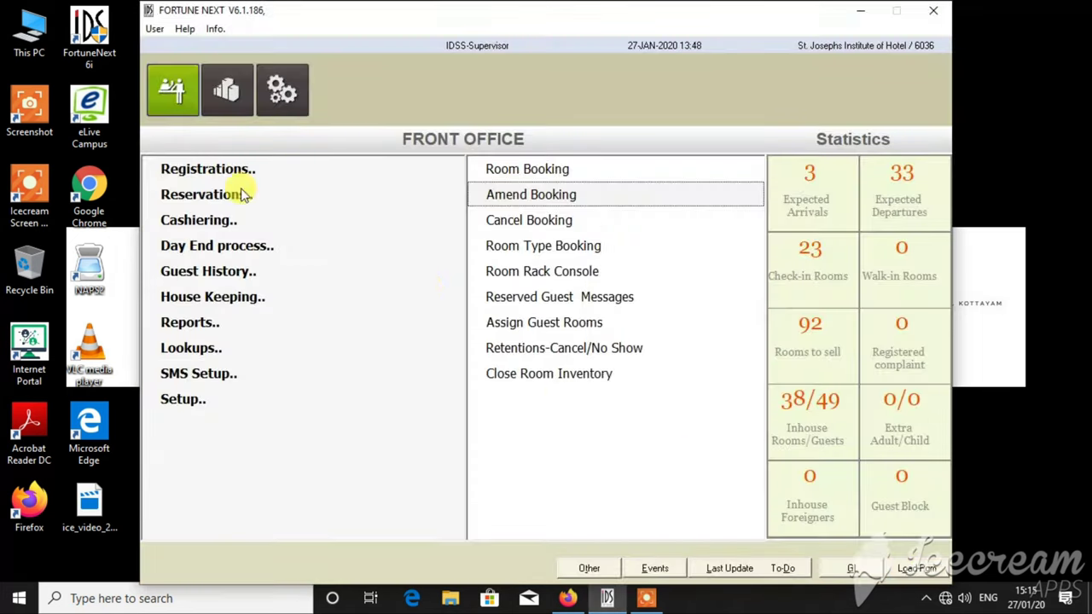
- Express check-in the DLX reservation to room 203, skipping the registration card
left_click(219, 168)
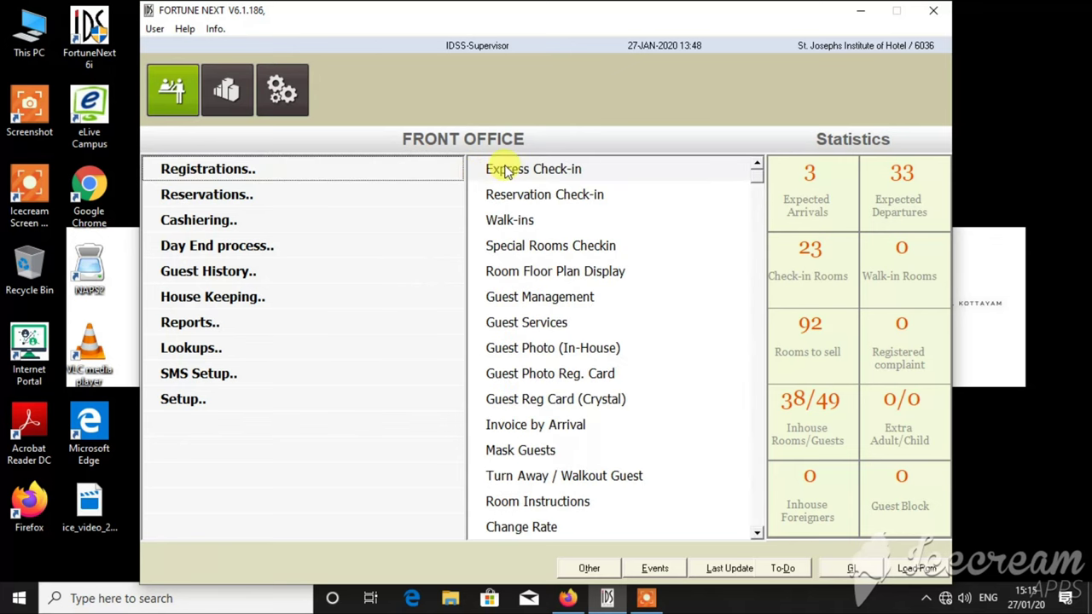
left_click(499, 168)
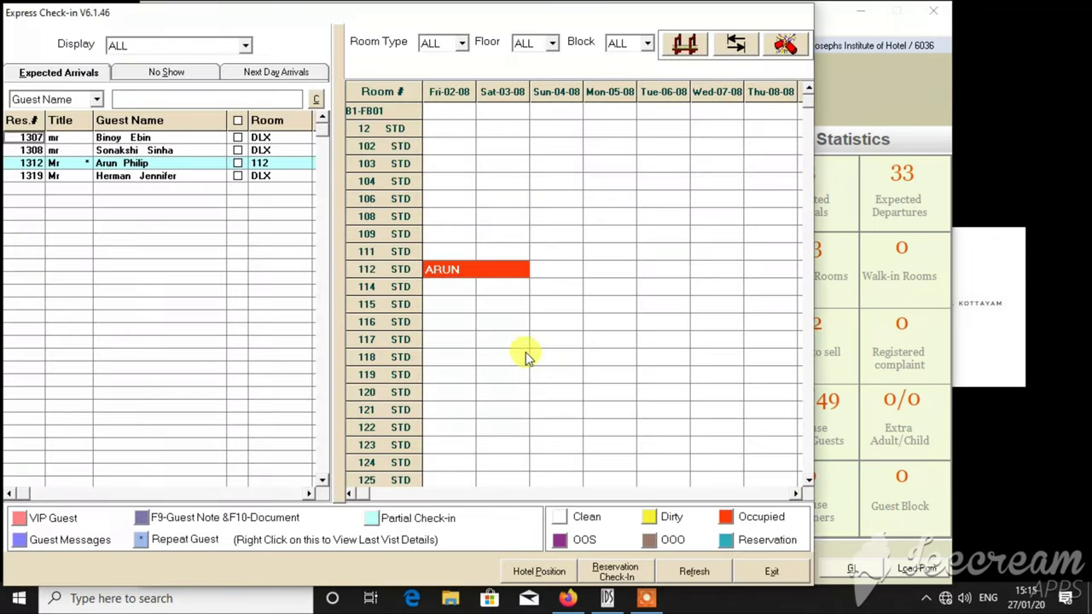
left_click(258, 177)
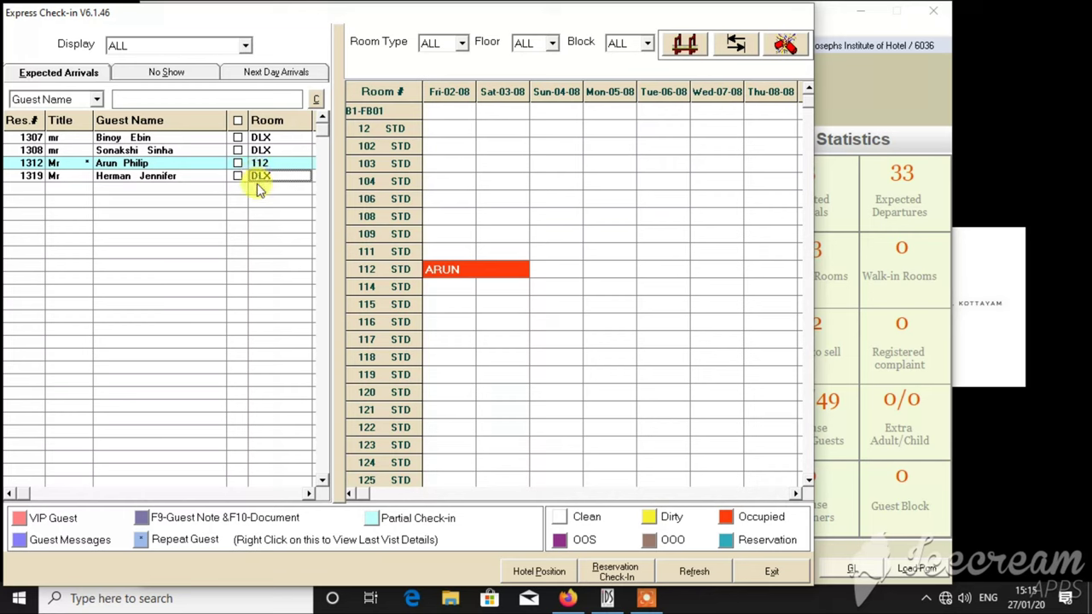
left_click(258, 188)
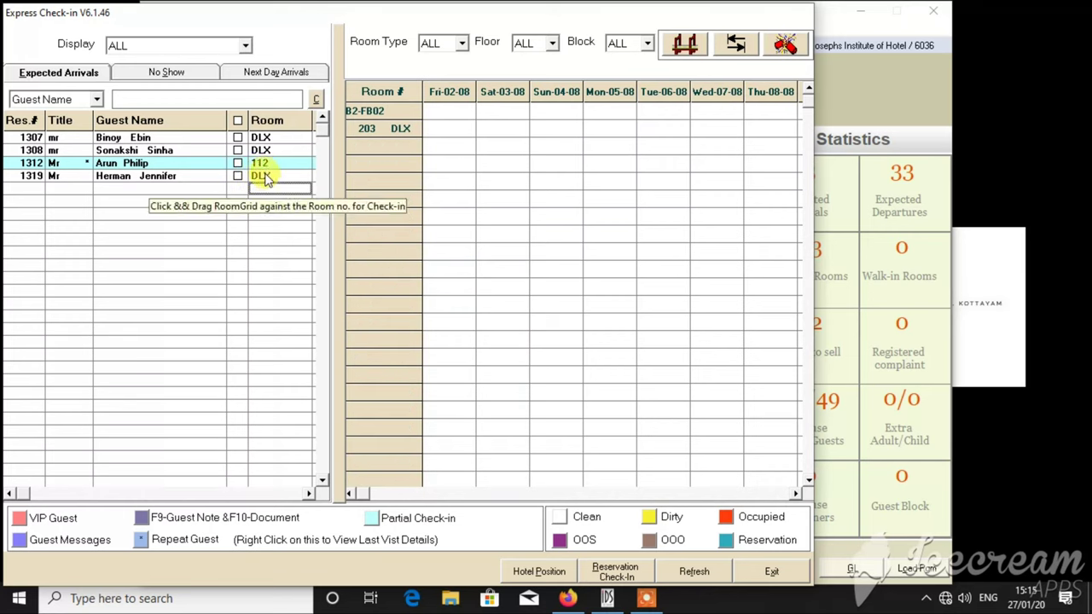
left_click(278, 173)
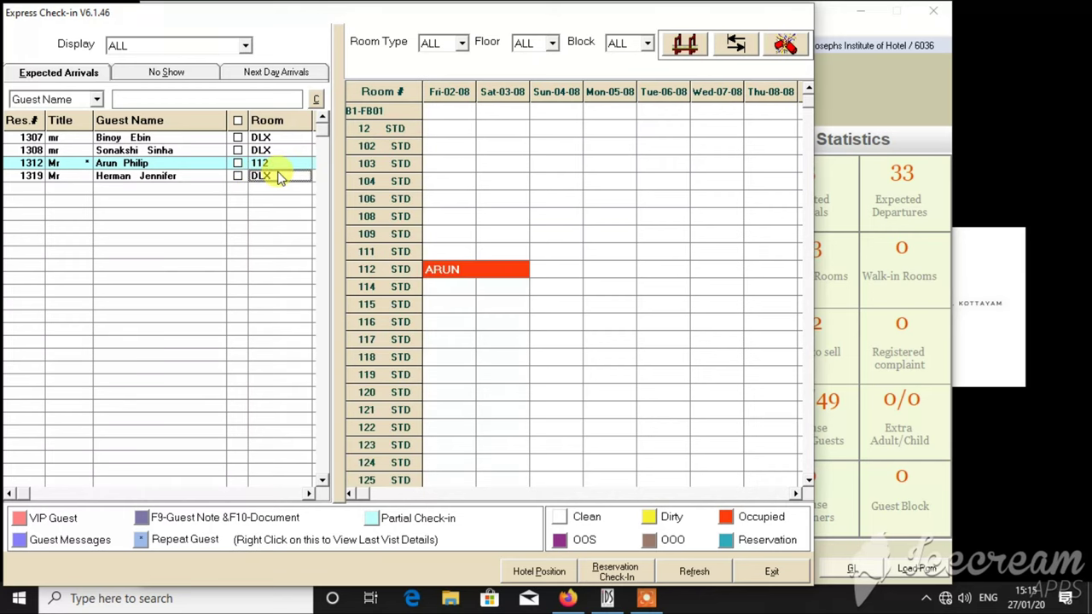
double_click(278, 176)
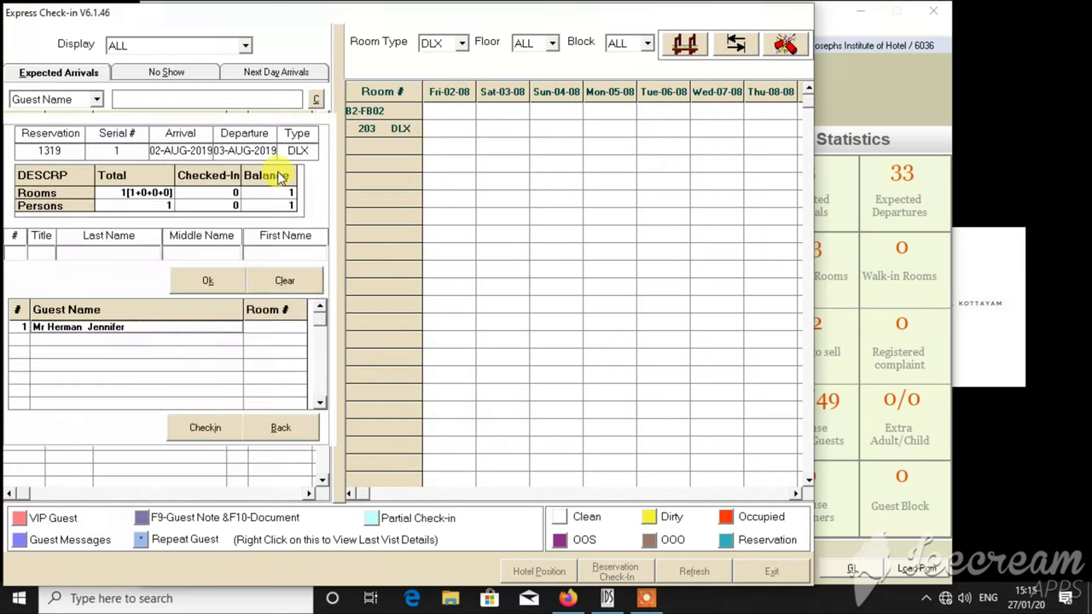
left_click(267, 330)
type("203")
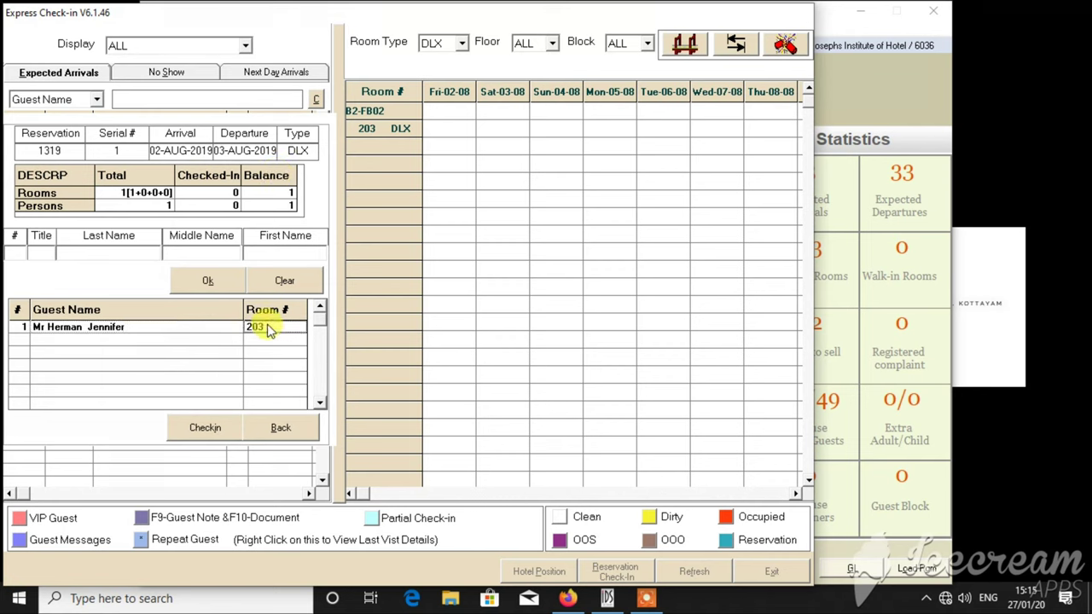
left_click(181, 429)
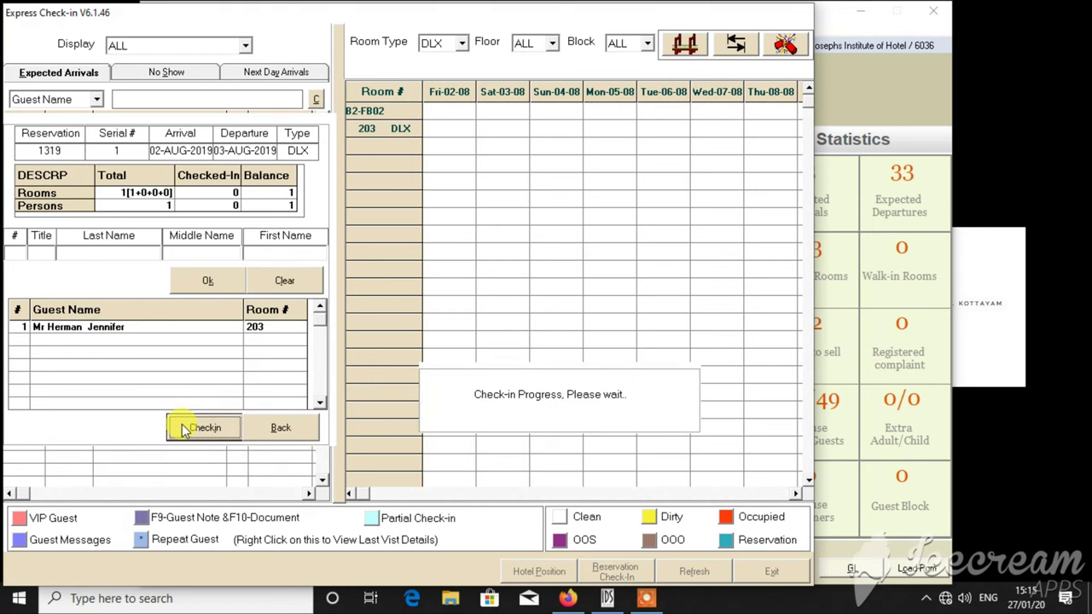
left_click(696, 347)
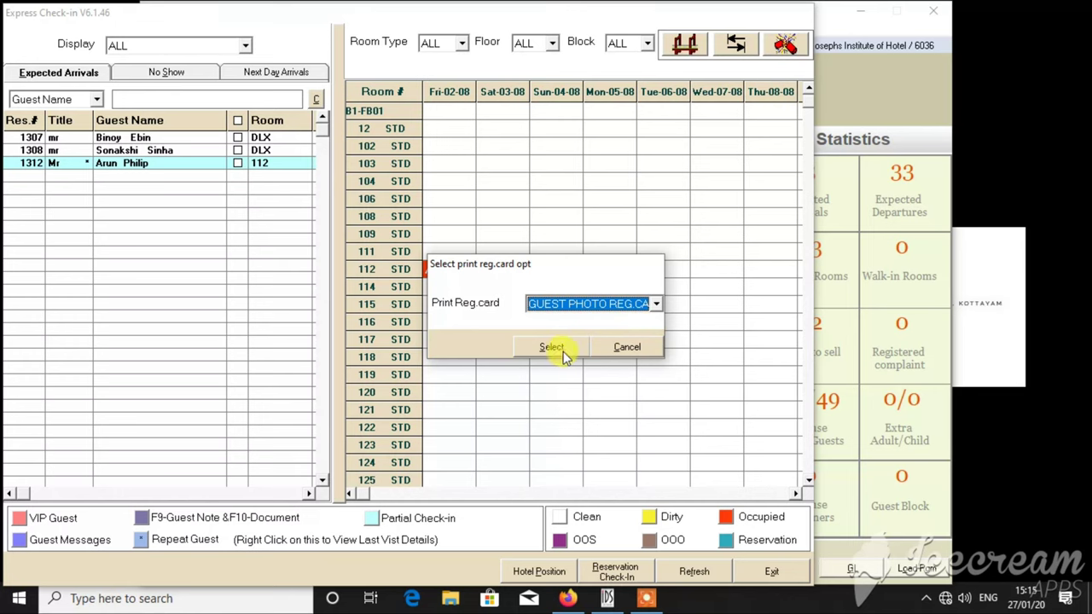
left_click(626, 346)
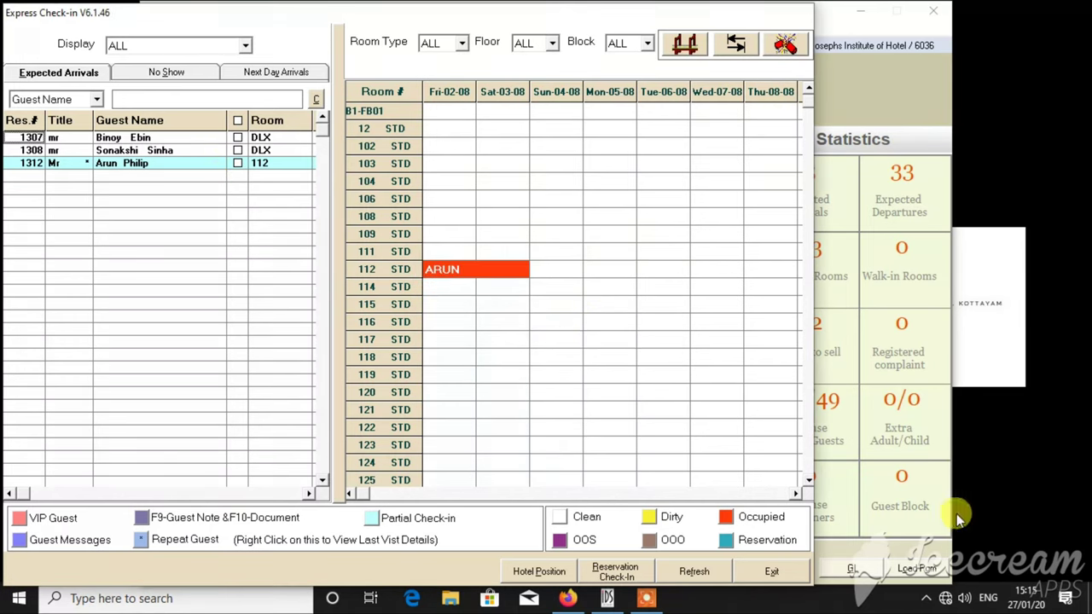
left_click(792, 572)
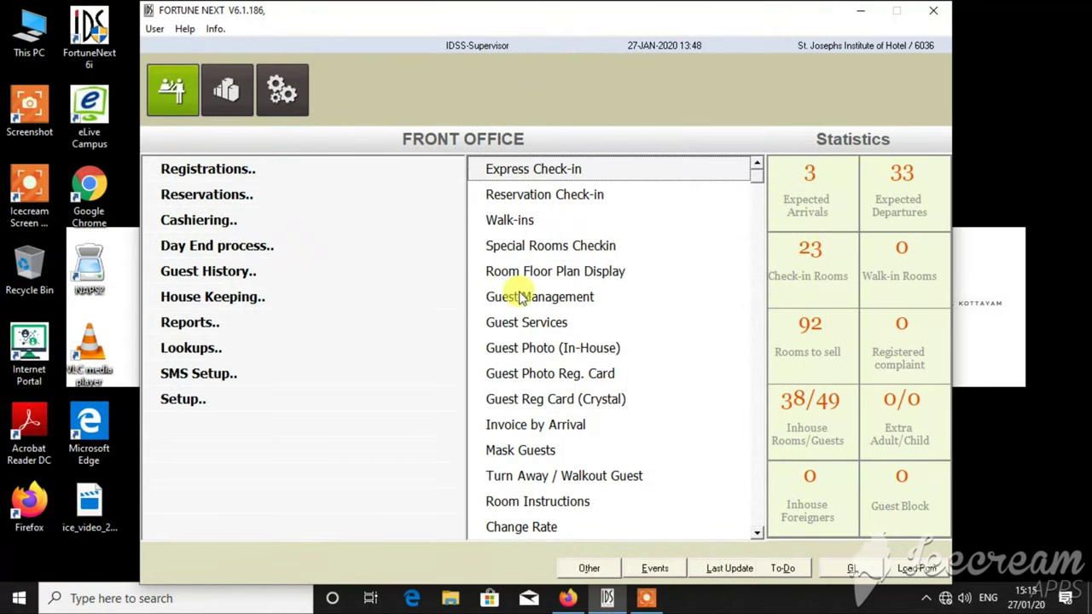
- Post a 2500 LAUNDRY charge with particulars 'Suite' to room 203, declining the voucher
left_click(203, 224)
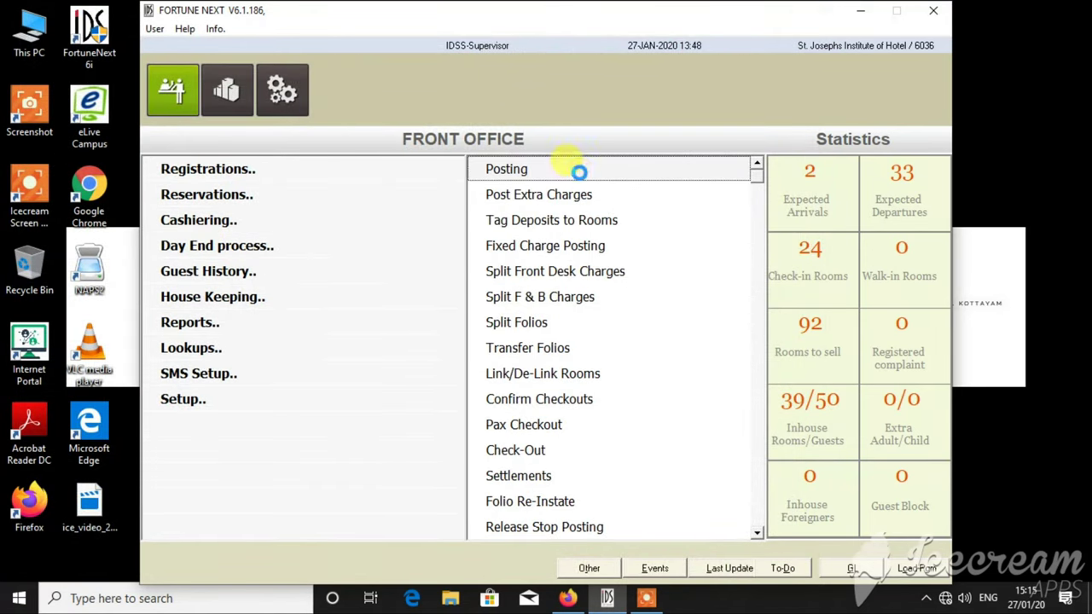
left_click(580, 175)
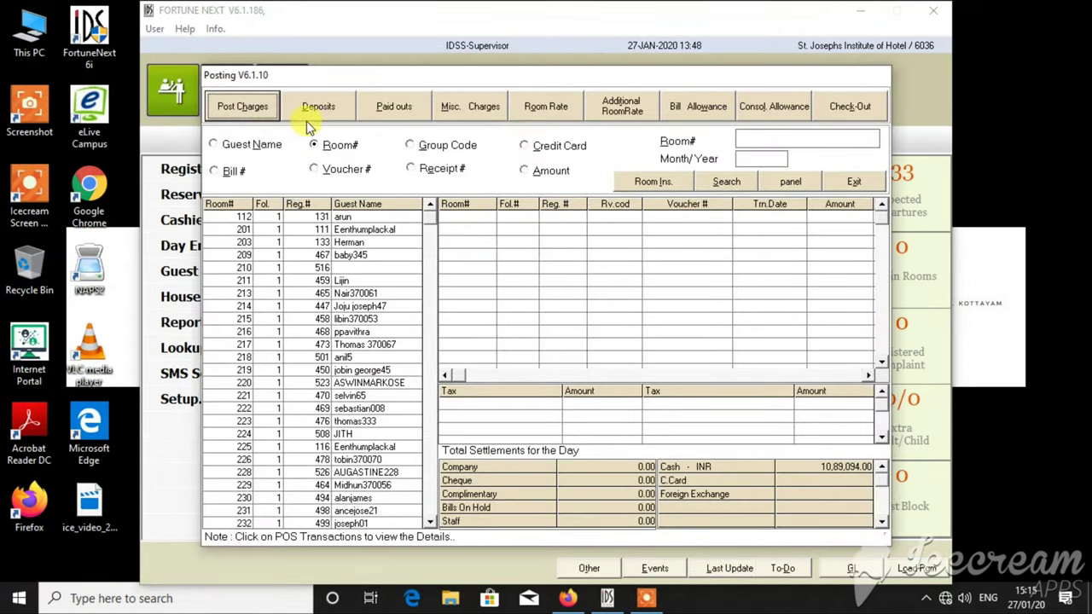
left_click(227, 107)
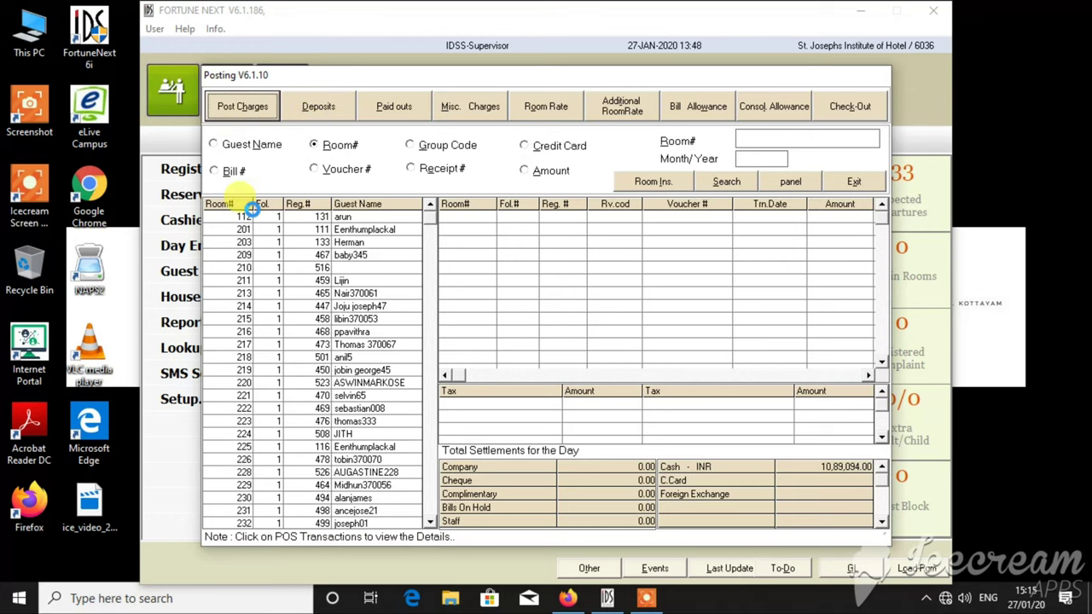
left_click(263, 530)
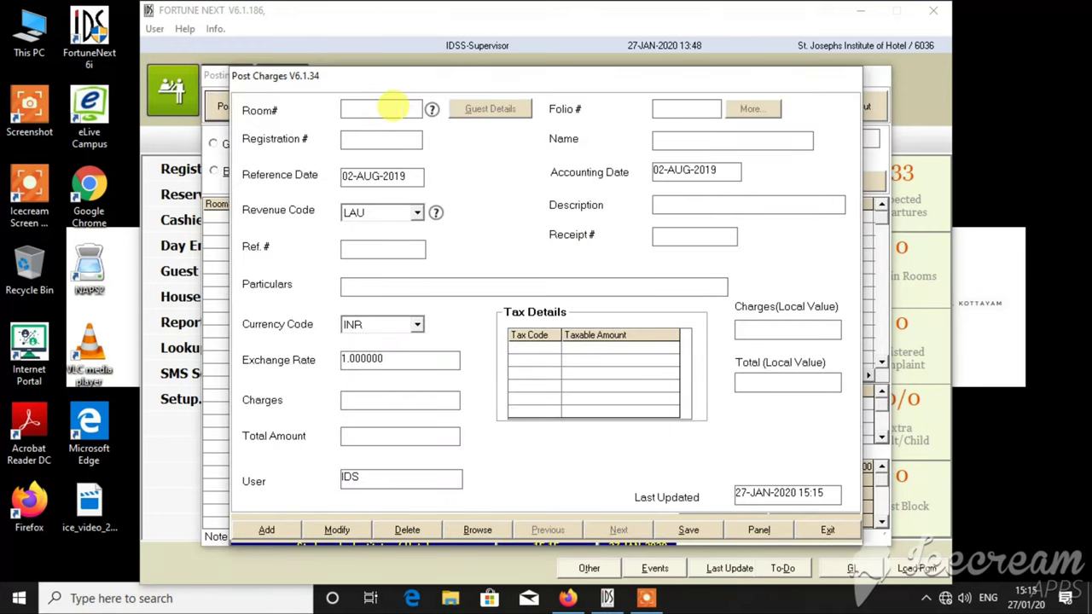
type("203")
key("Return")
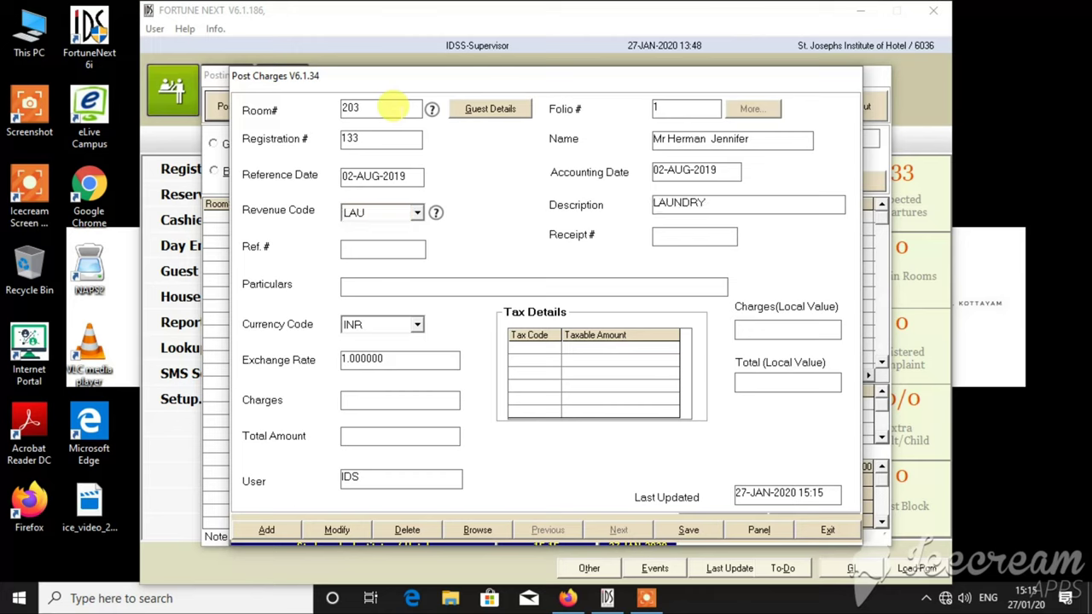
type("Suite")
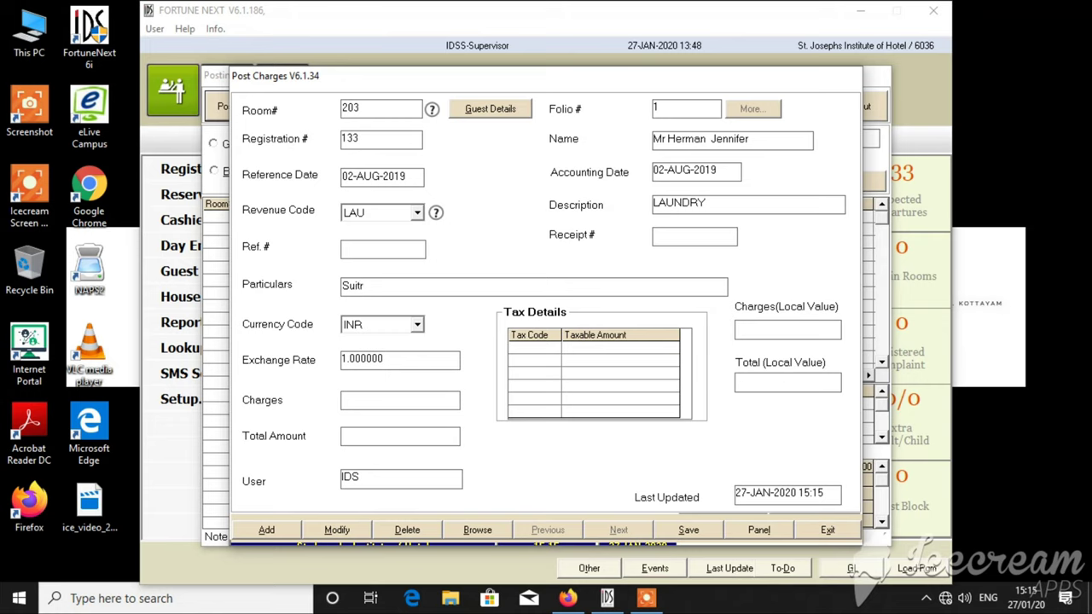
key("Return")
key("Return")
key("Return")
key("Return")
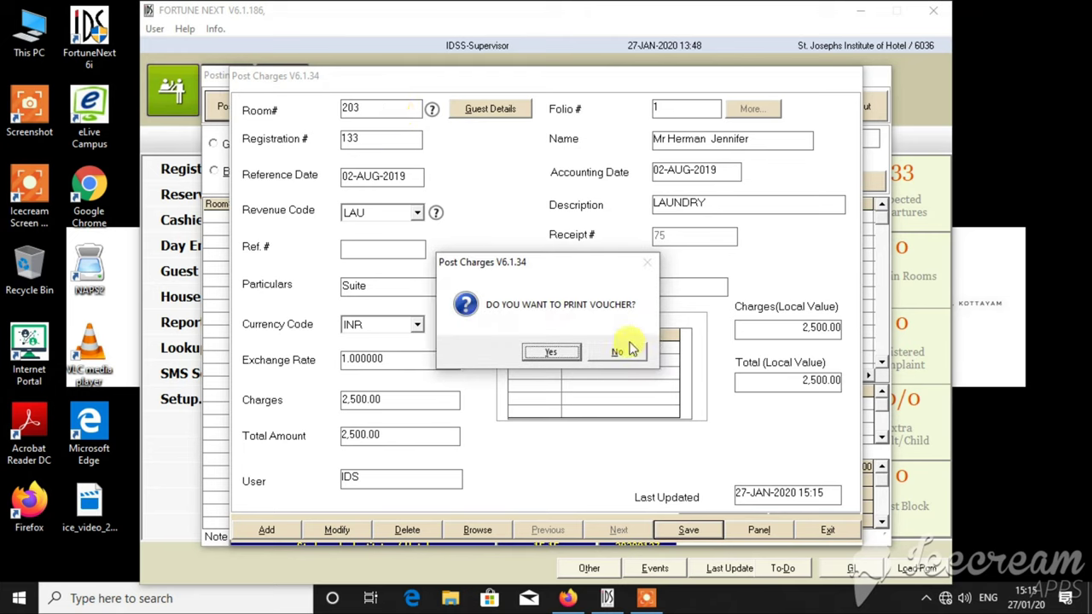
left_click(629, 348)
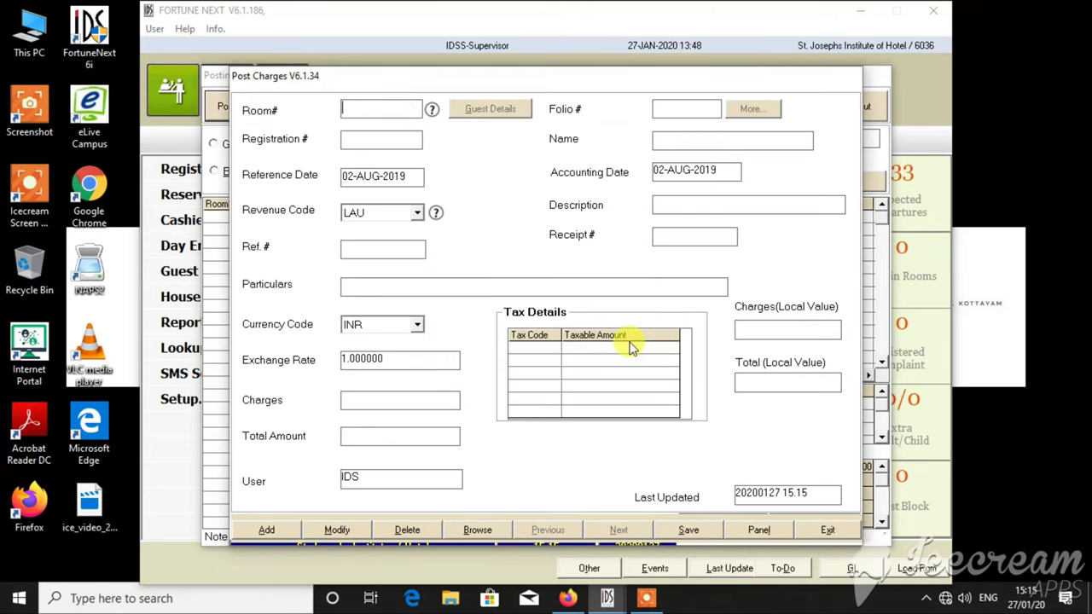
left_click(829, 530)
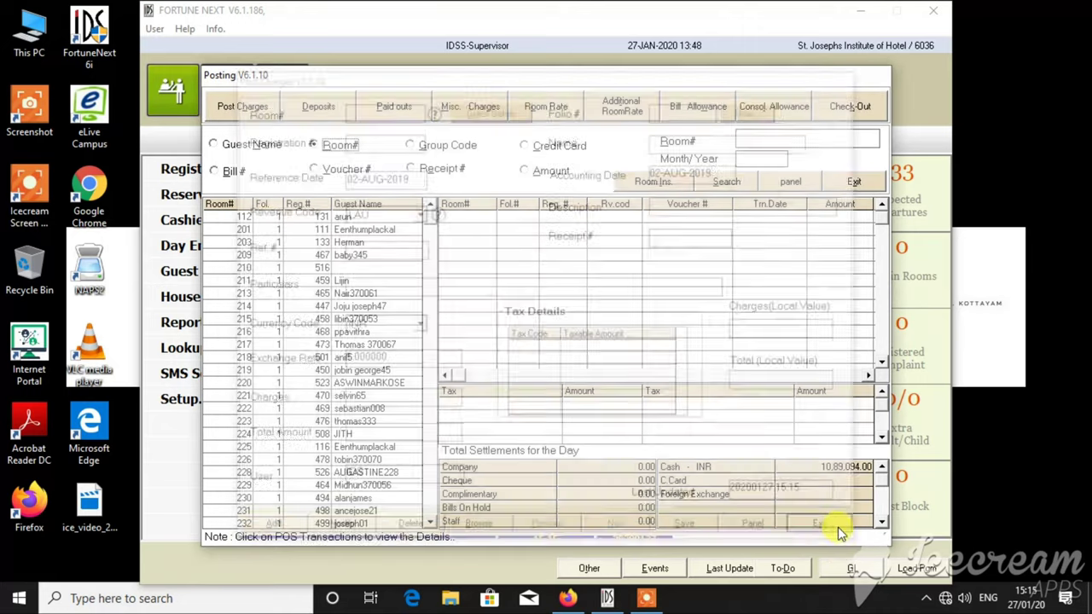
- Look up room 203 in Post Room Rate, then exit it and the Posting window
left_click(540, 111)
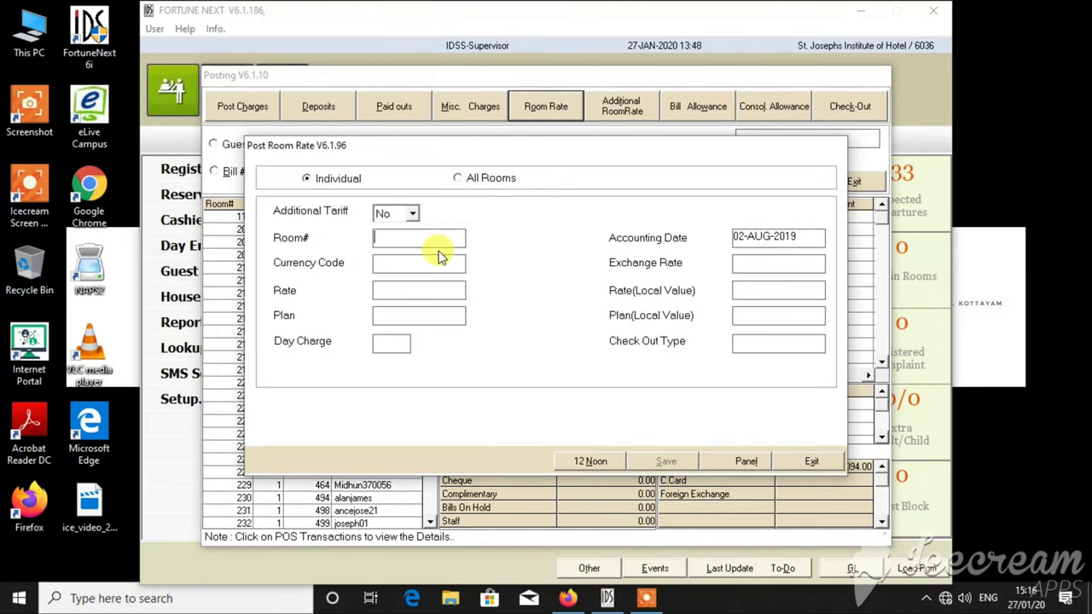
type("203")
key("Return")
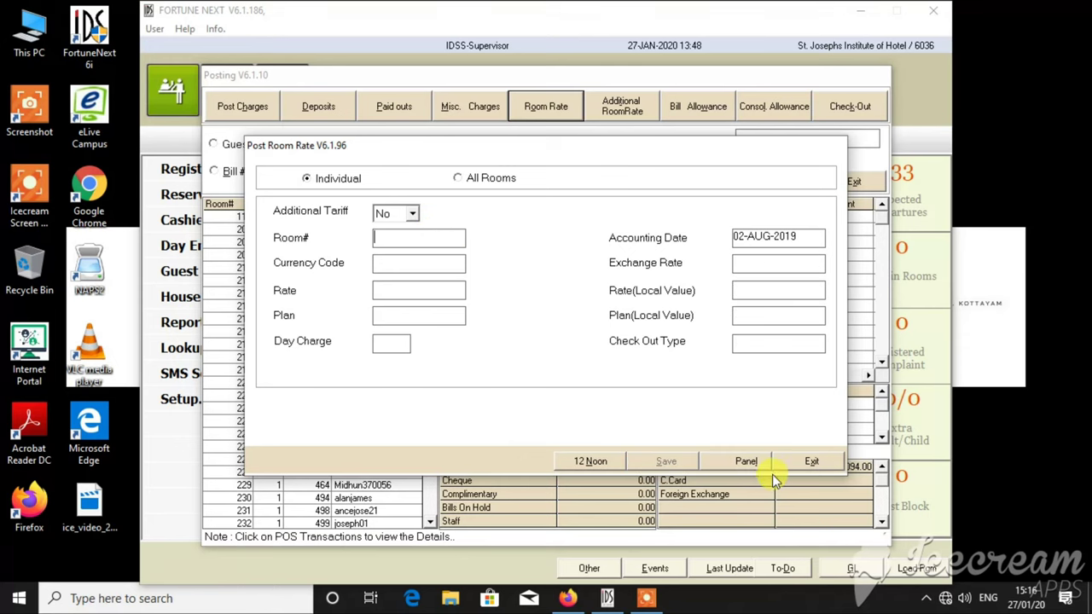
left_click(810, 459)
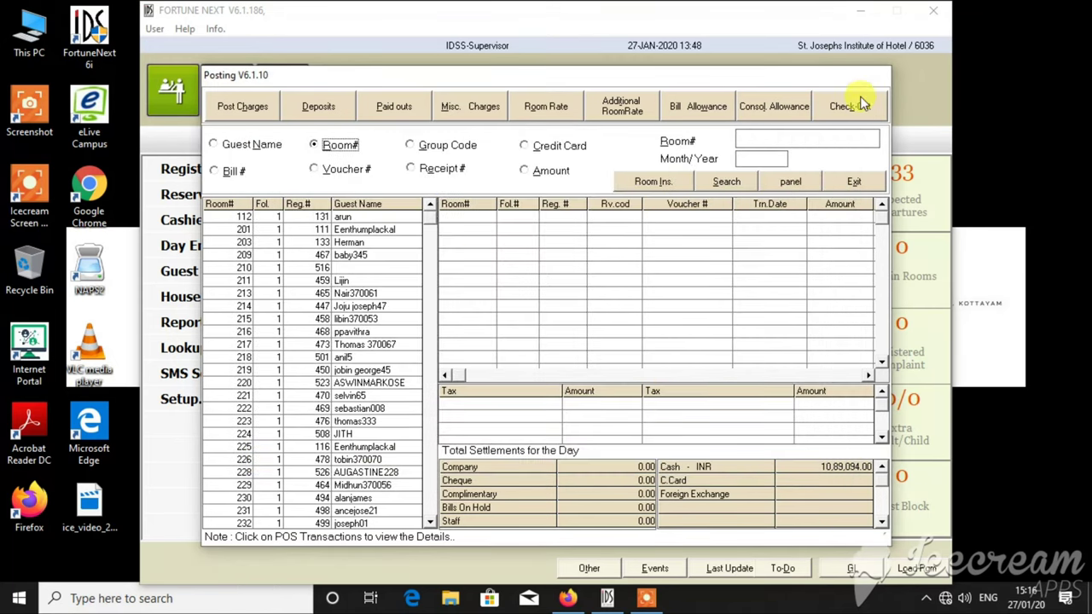
left_click(854, 182)
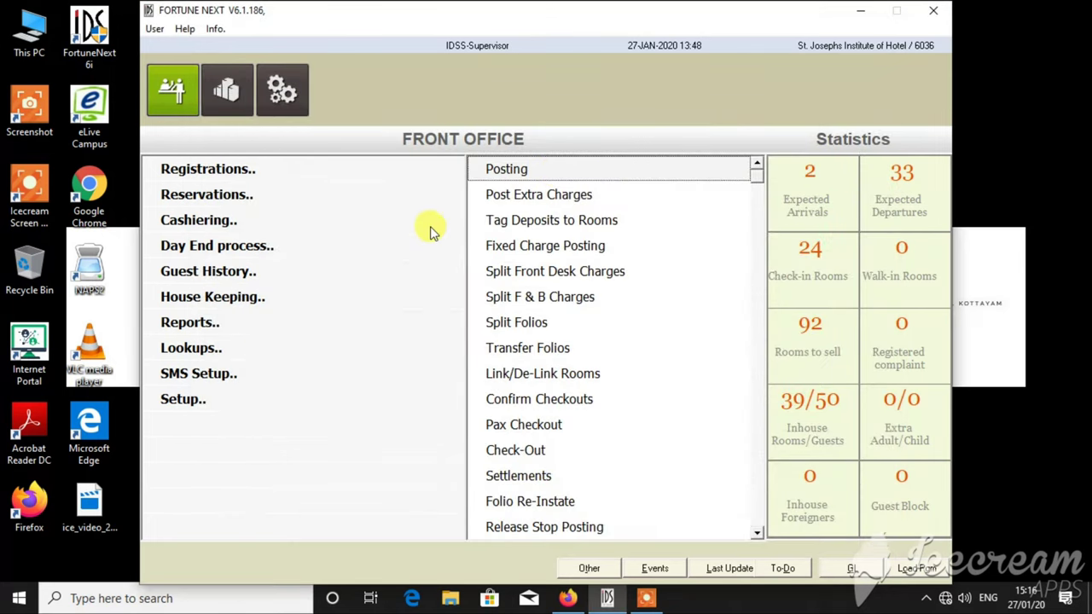
- Find room 203 in Check-Out and open its bill, dismissing the special instructions alert
double_click(527, 445)
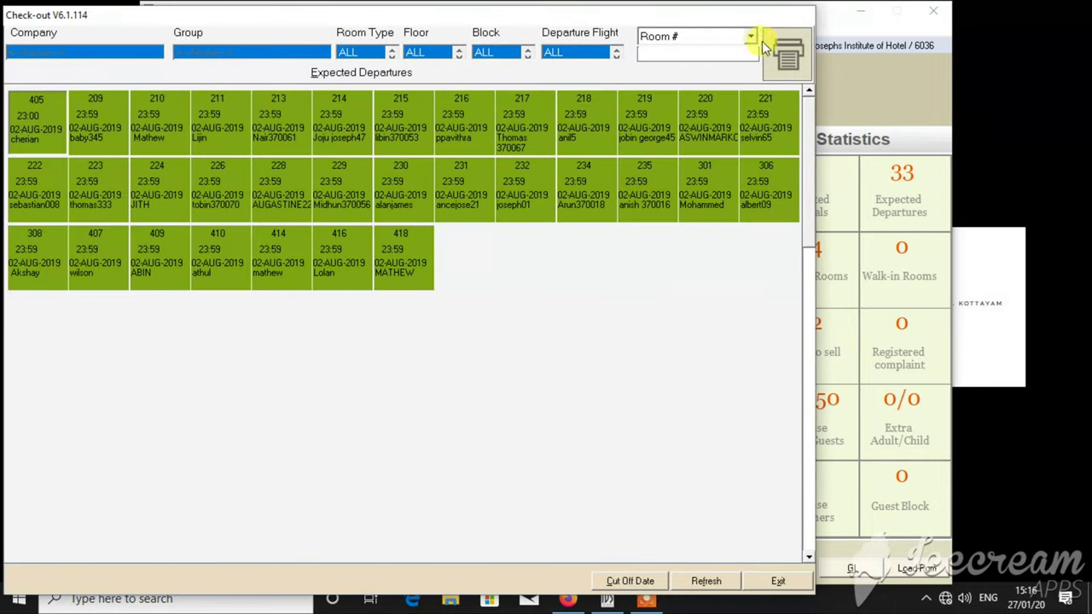
left_click(708, 42)
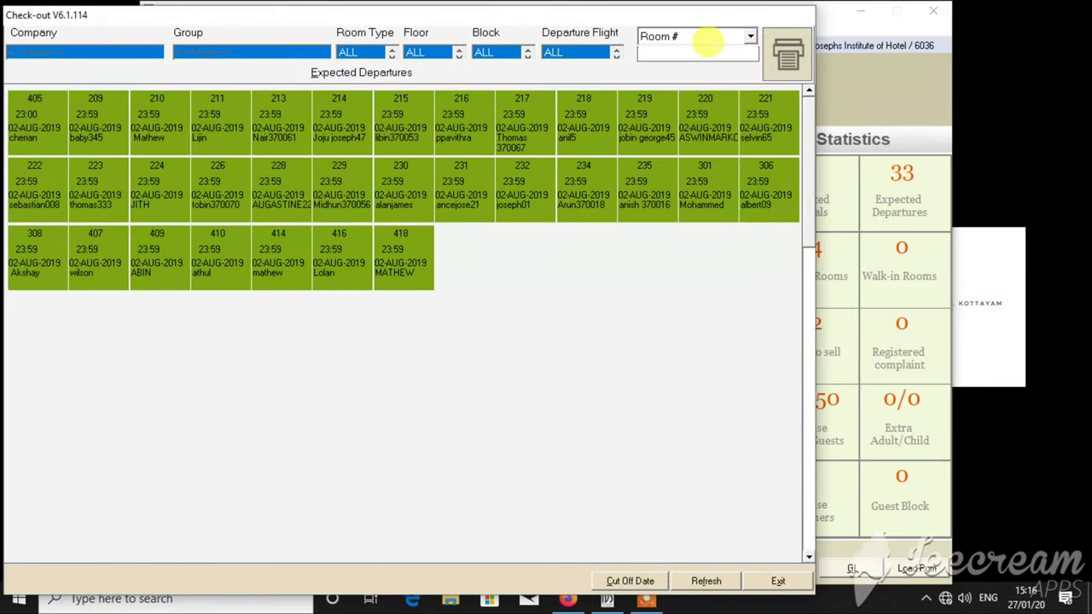
type("203")
key("Return")
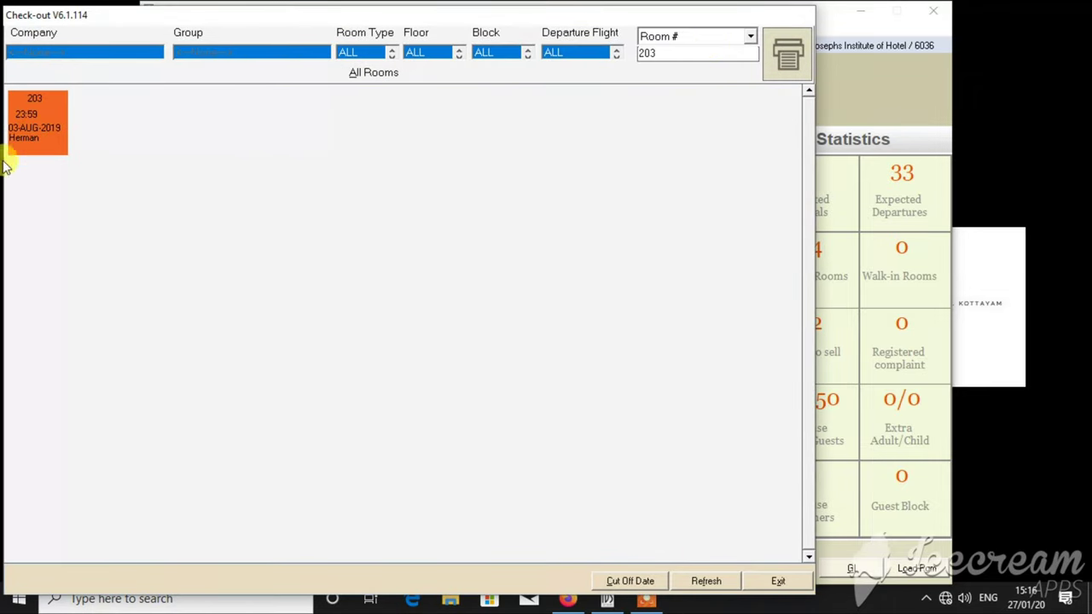
left_click(785, 53)
left_click(639, 384)
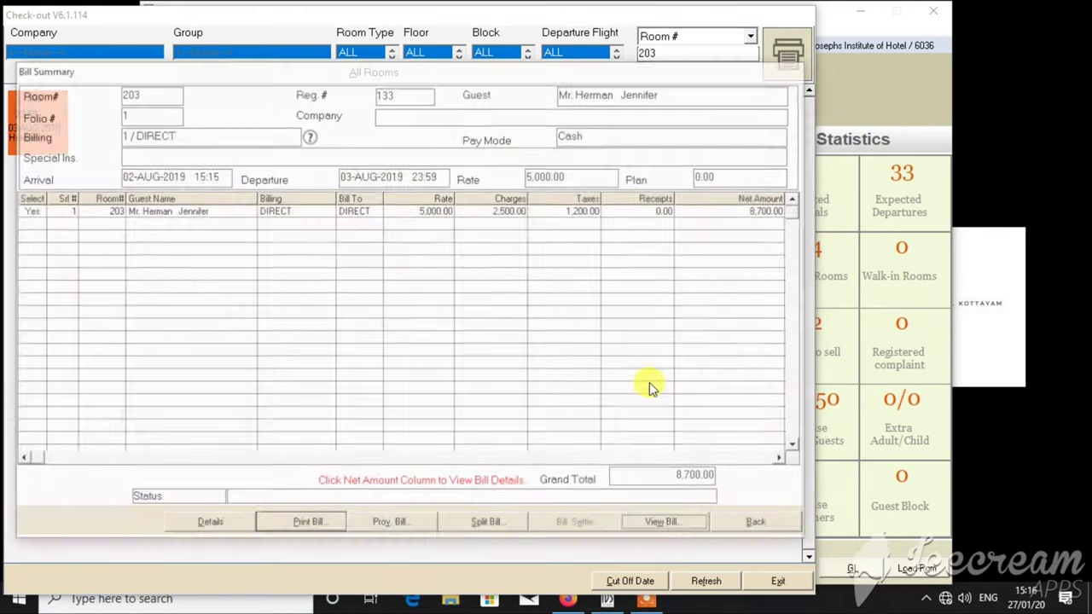
- Print the 8,700.00 bill via Spool to a PDF named Bill(173), then leave Check-Out
left_click(317, 524)
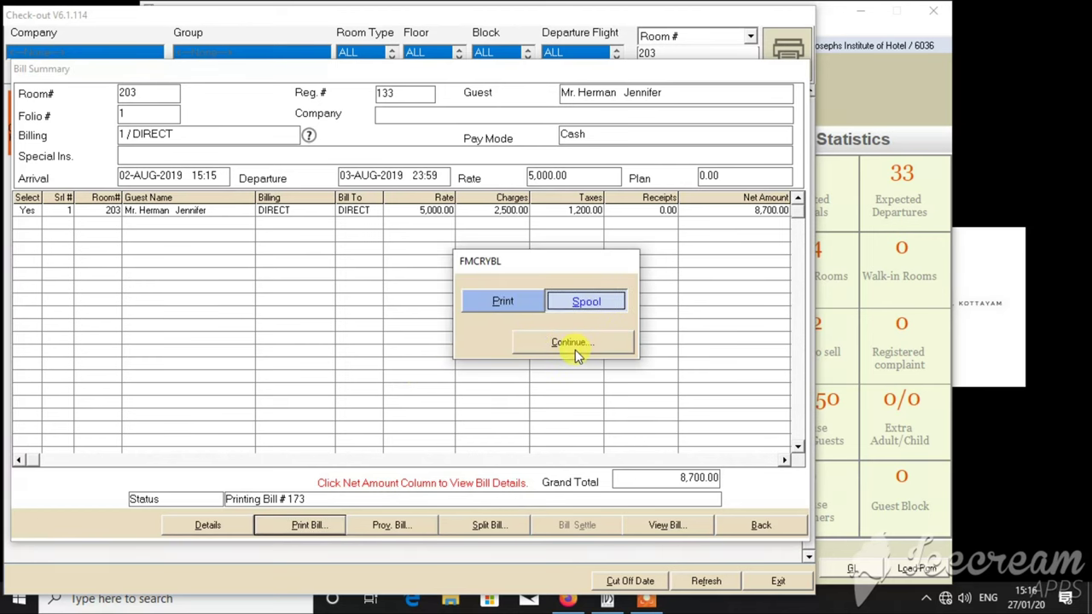
left_click(597, 312)
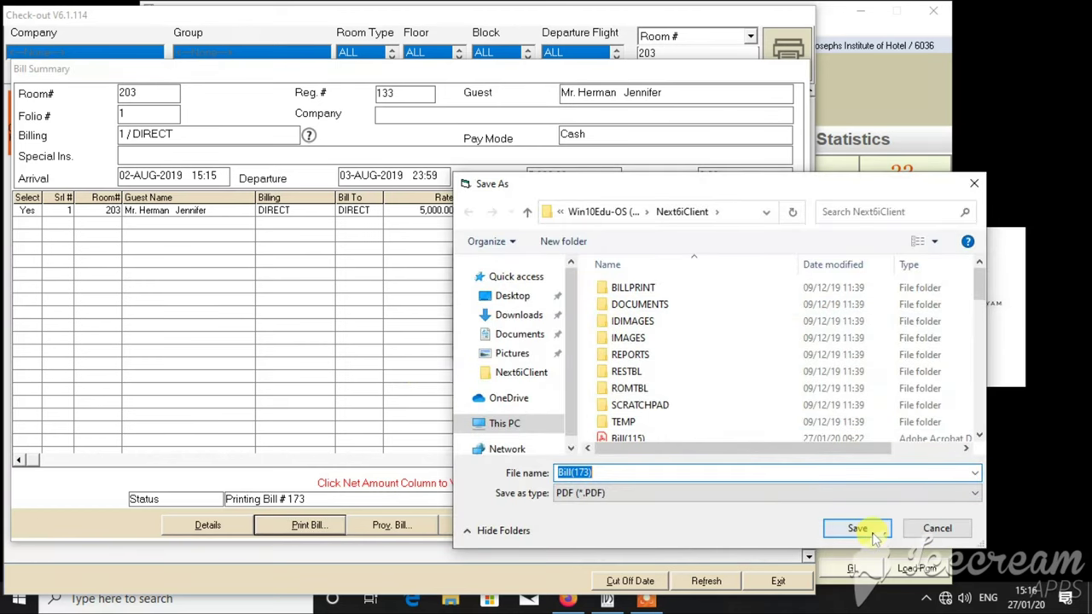
left_click(857, 528)
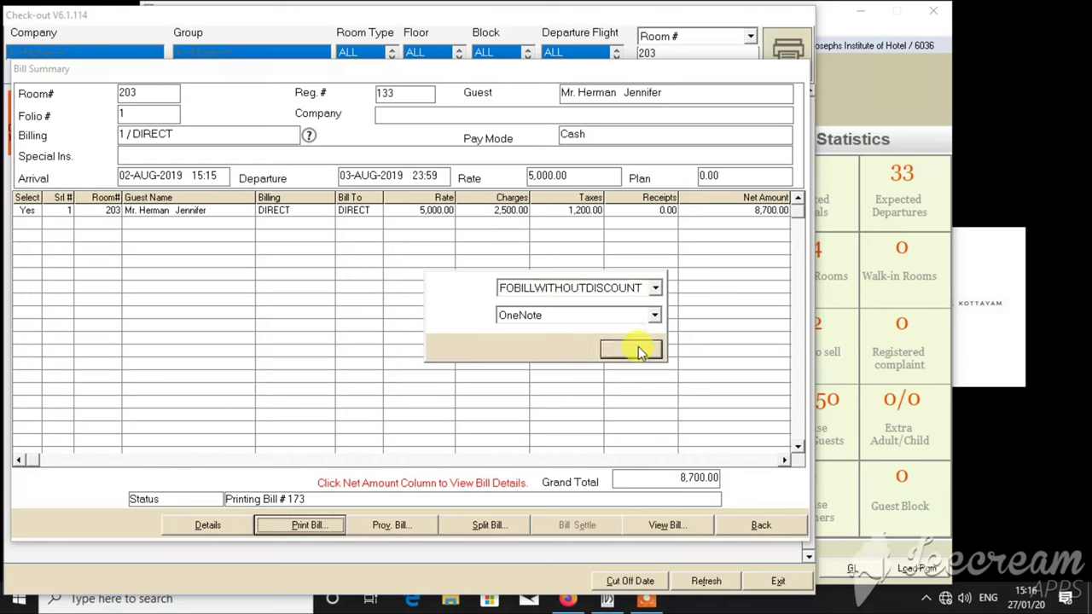
left_click(638, 346)
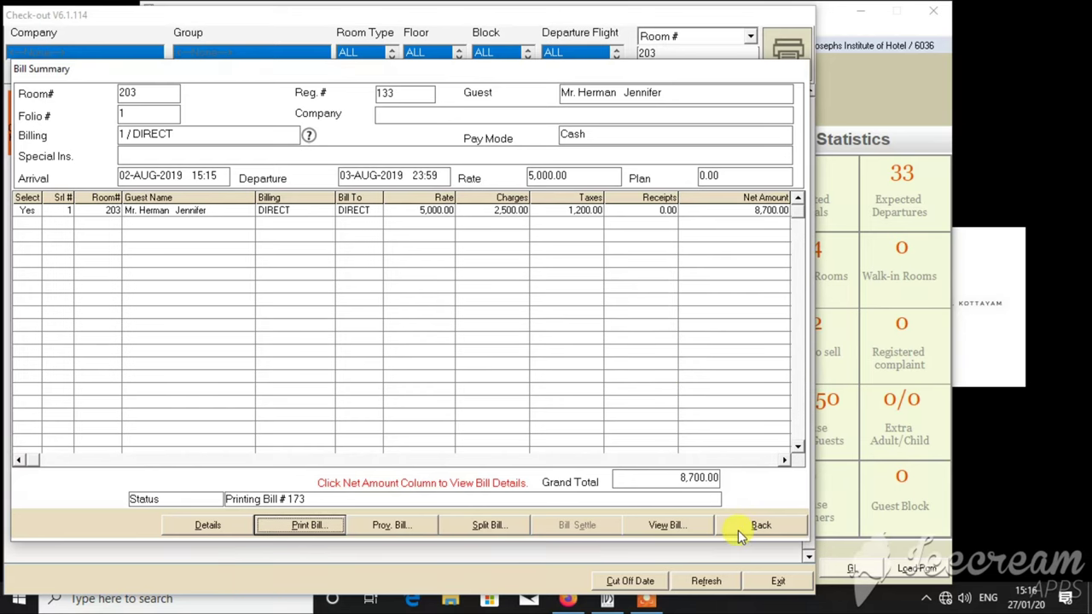
left_click(738, 530)
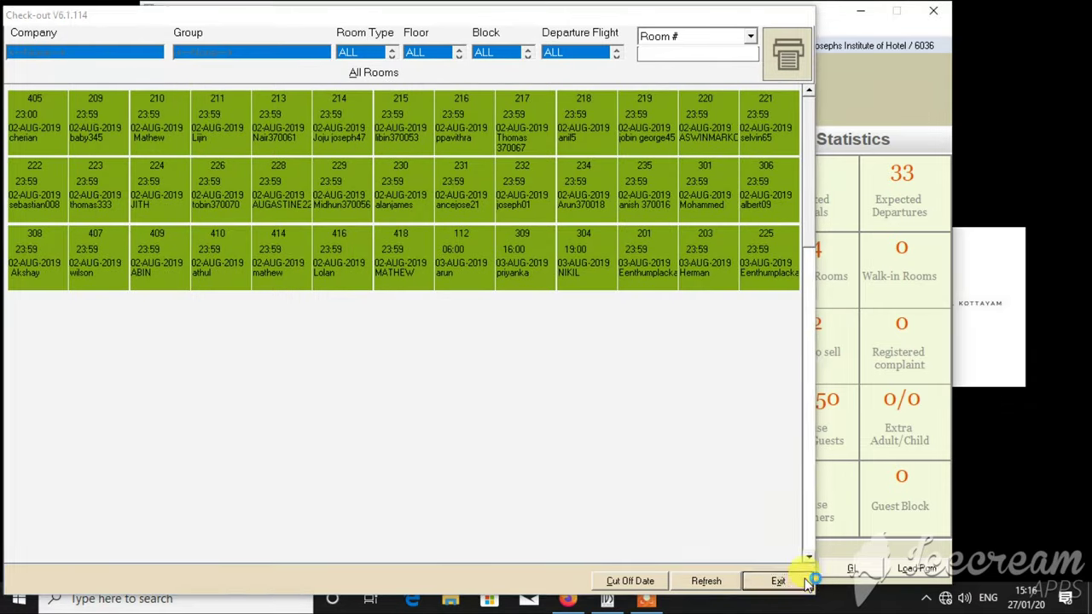
left_click(806, 581)
- Load bill 173 in Settlements and enter the payment code
left_click(561, 475)
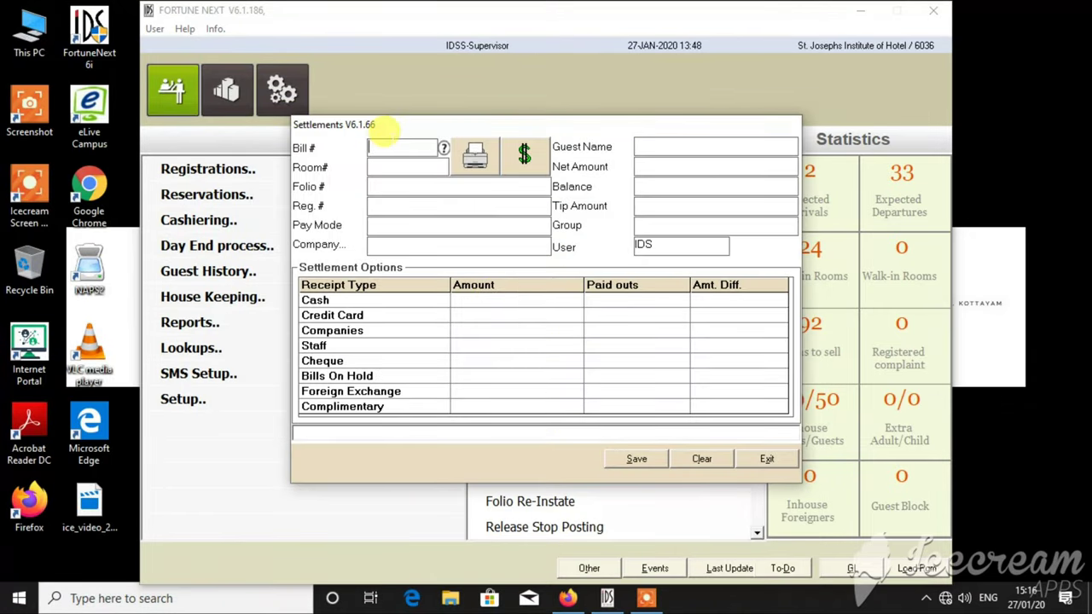
type("173")
key("Return")
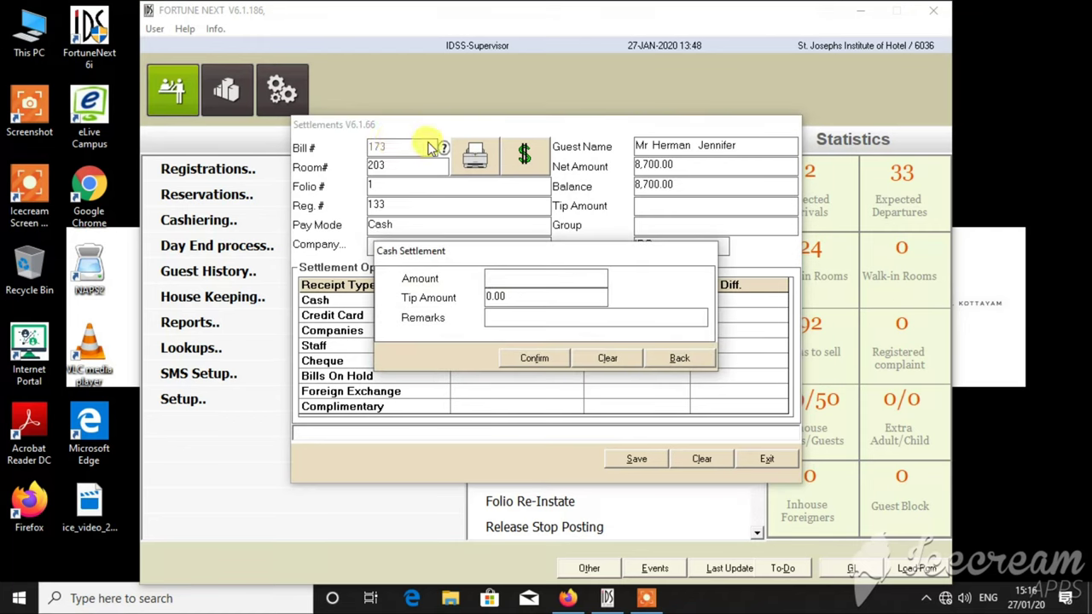
type("IDS")
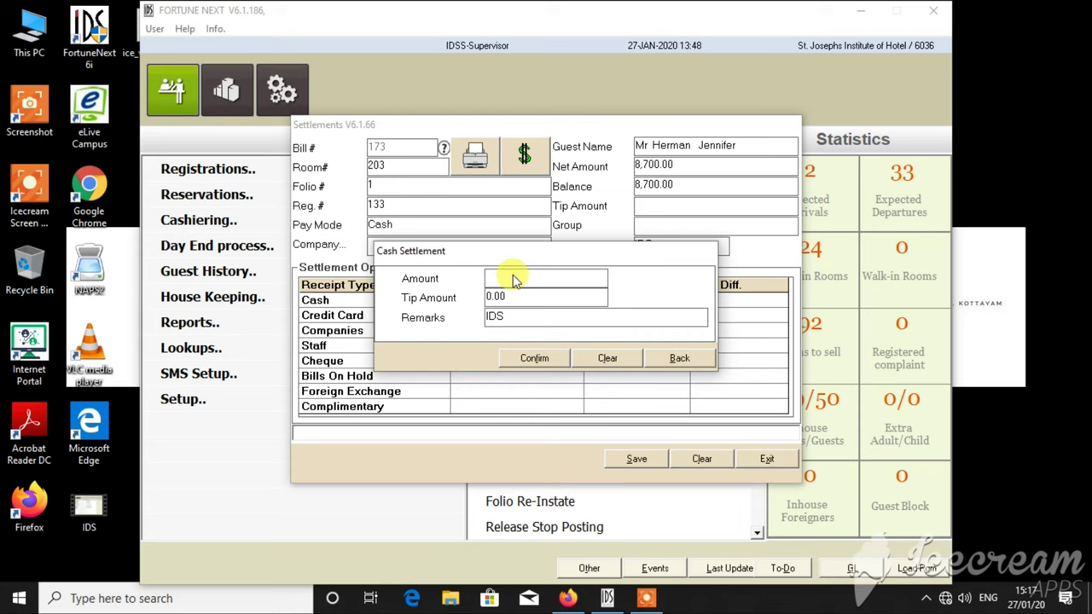
type("8700")
key("Tab")
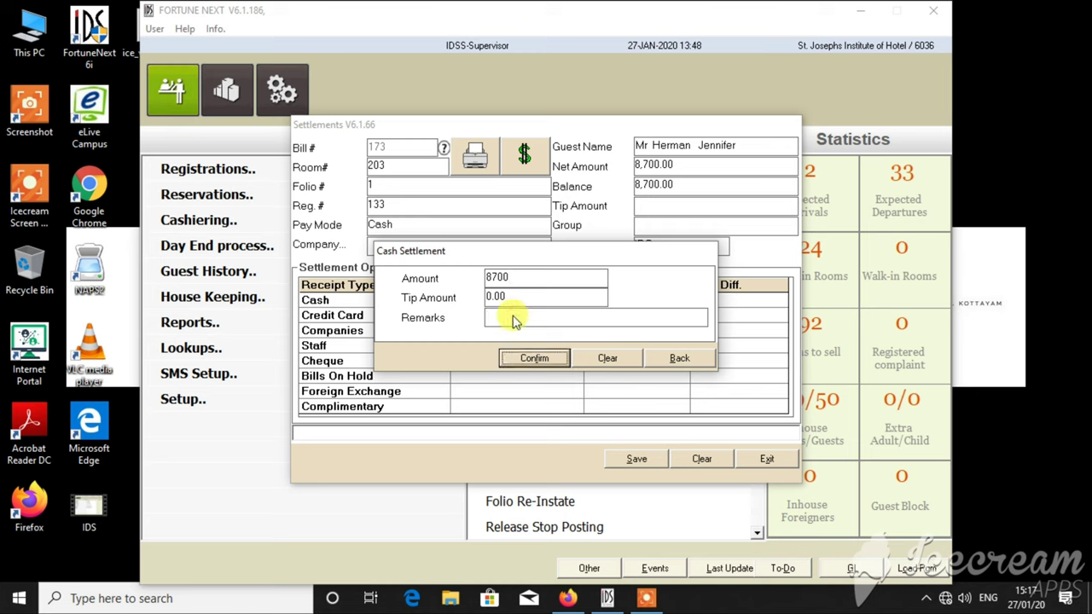
- Confirm the 8,700.00 cash payment, save it and clear room 203
left_click(523, 282)
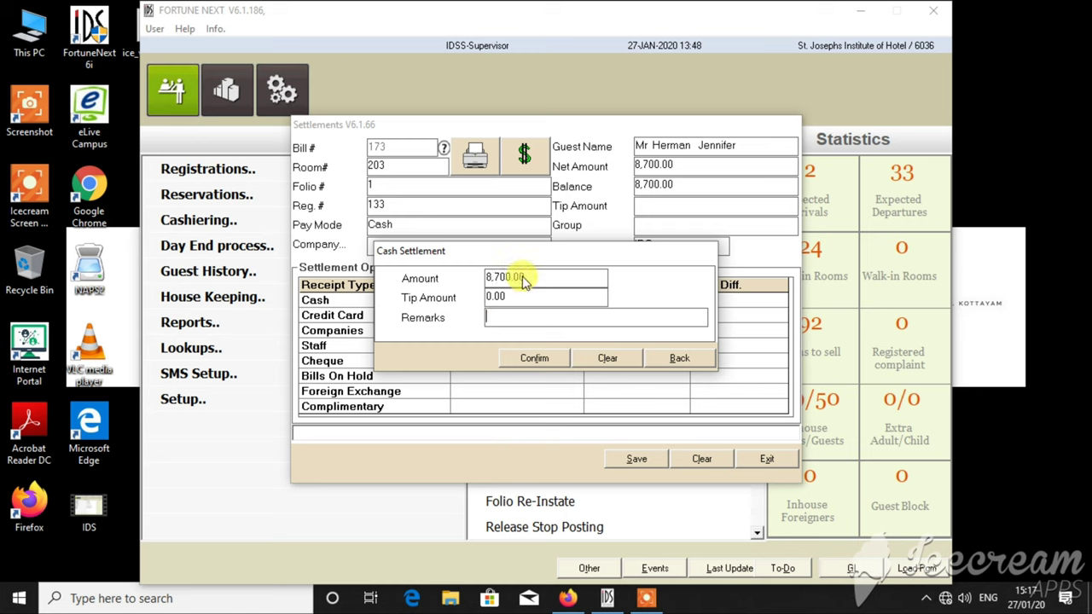
key("Tab")
key("Return")
key("Return")
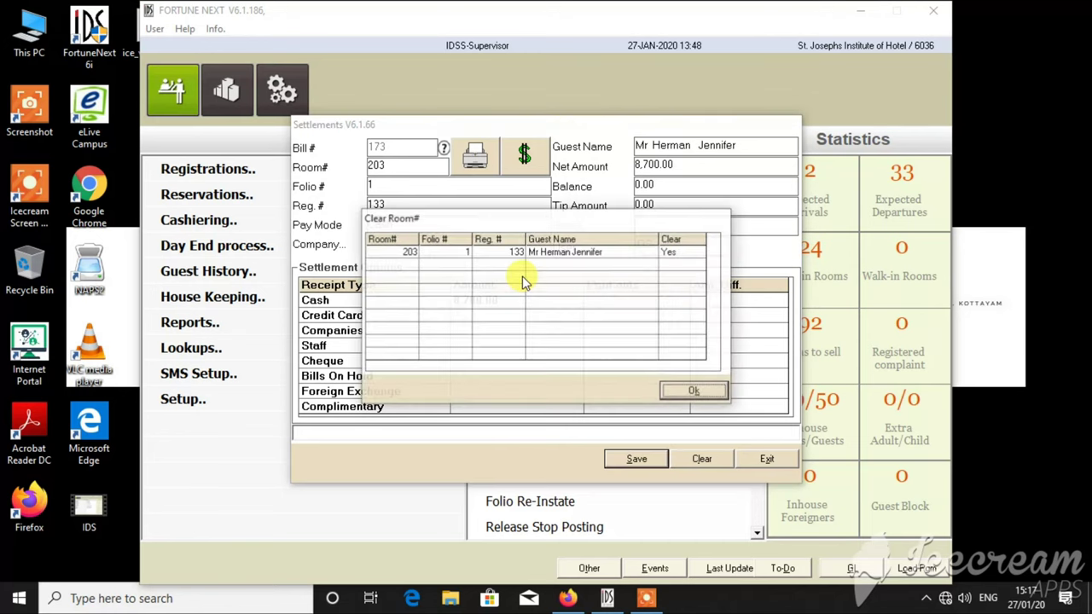
key("Return")
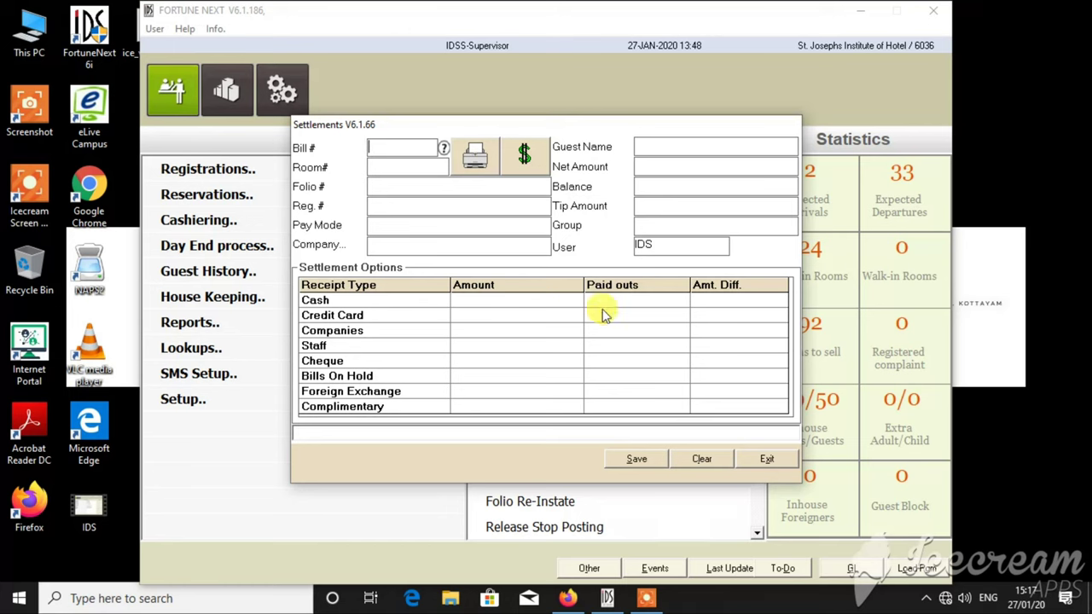
left_click(768, 458)
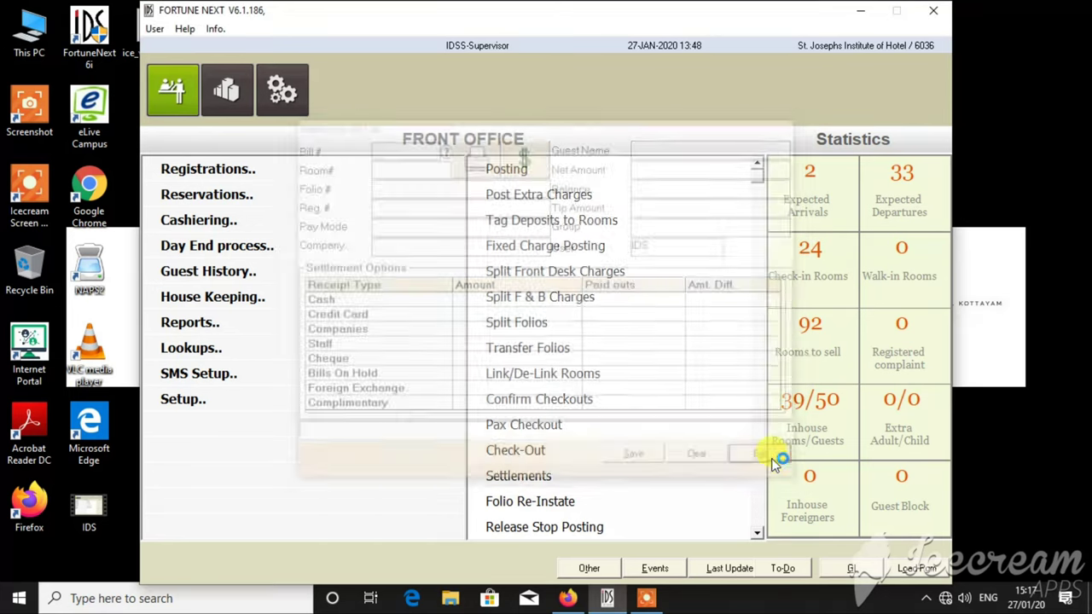
left_click(516, 451)
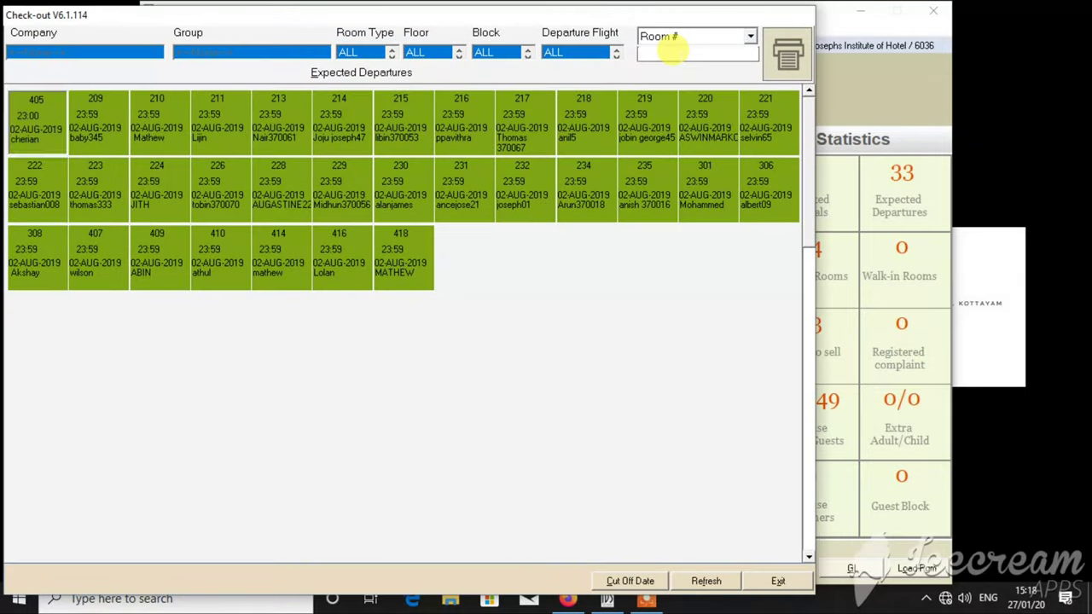
left_click(671, 51)
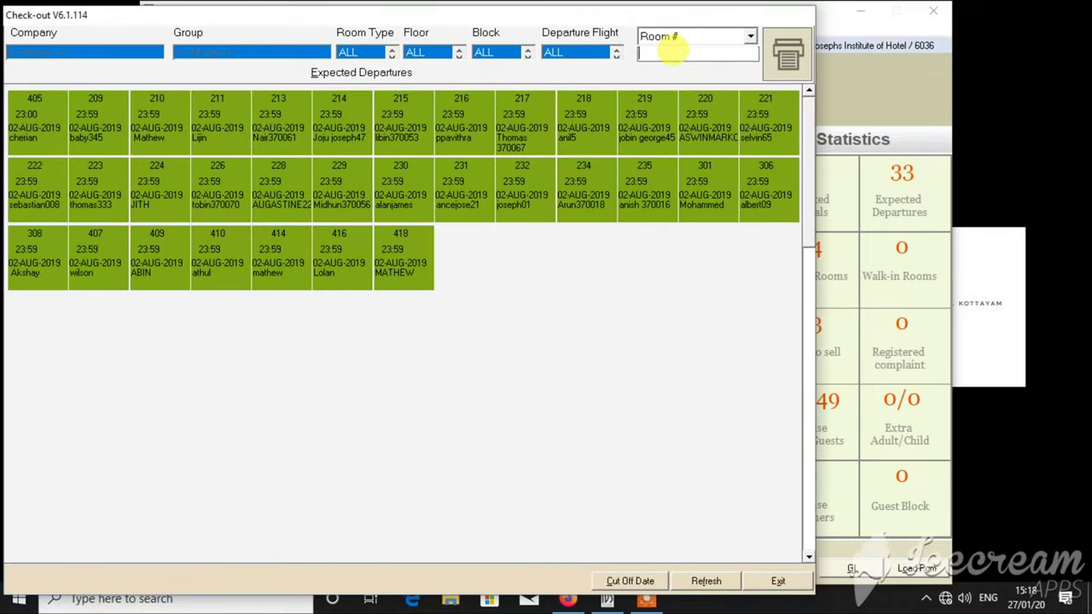
type("203")
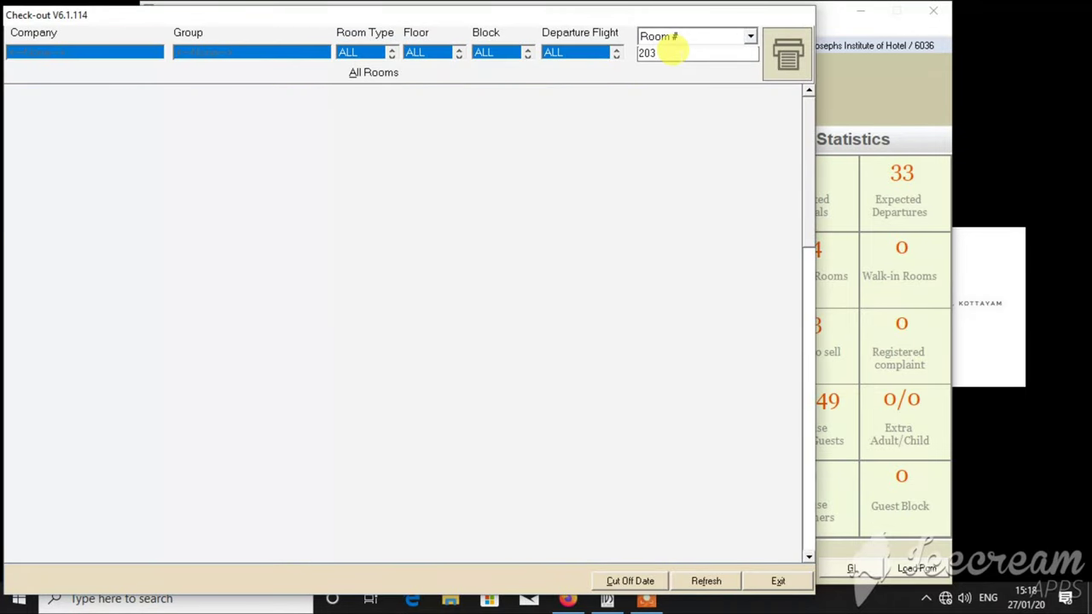
left_click(798, 580)
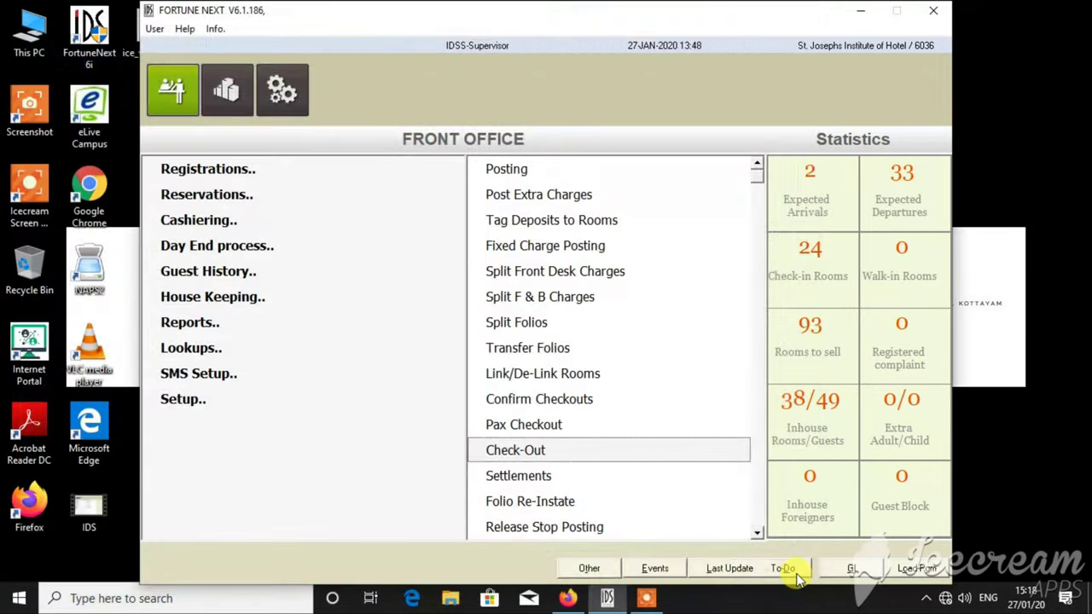
left_click(645, 598)
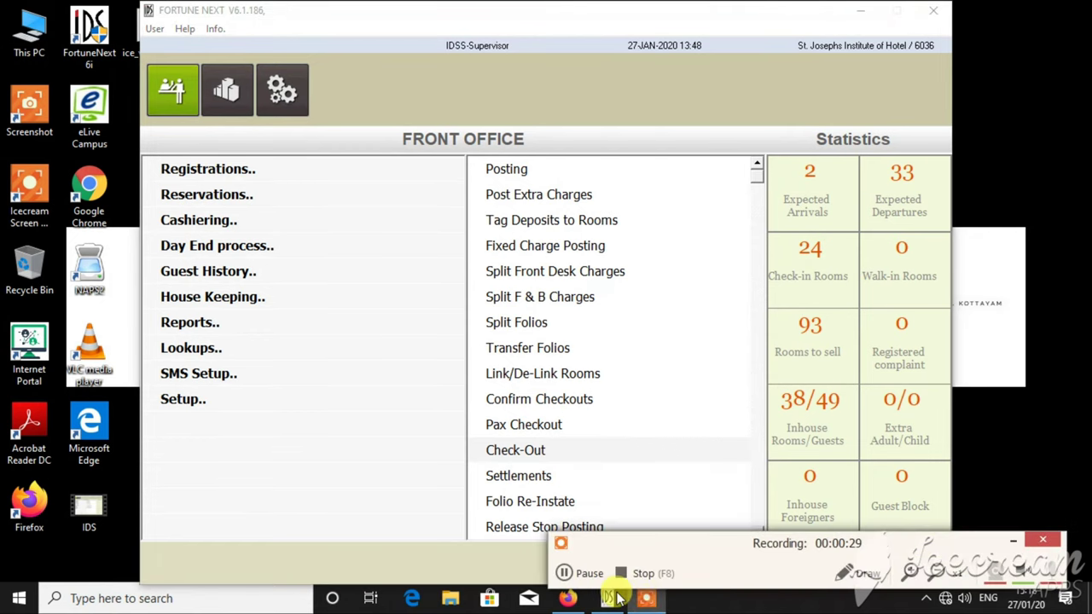
left_click(622, 573)
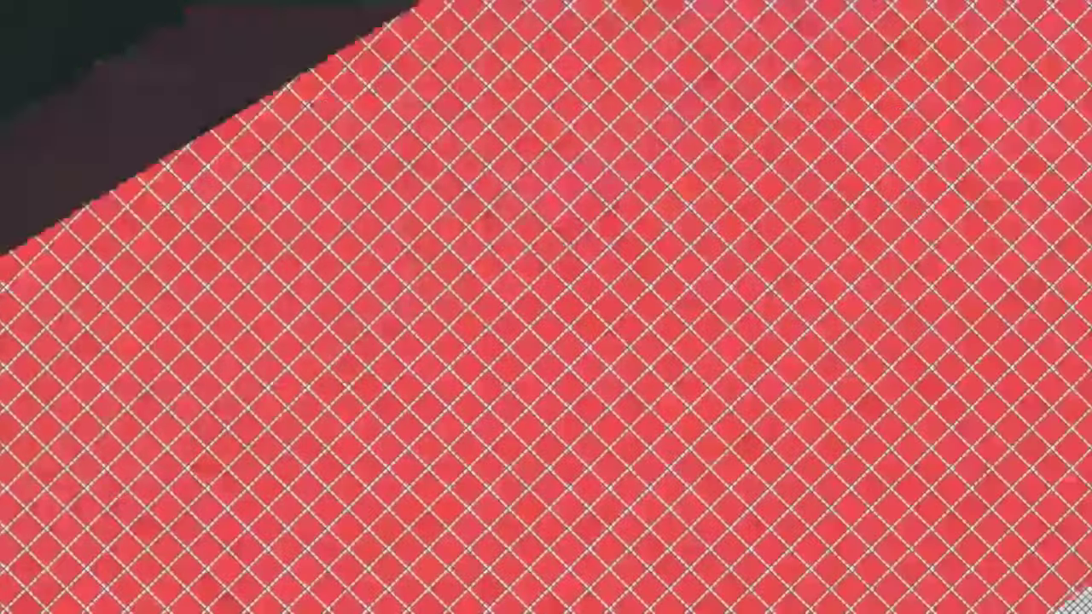